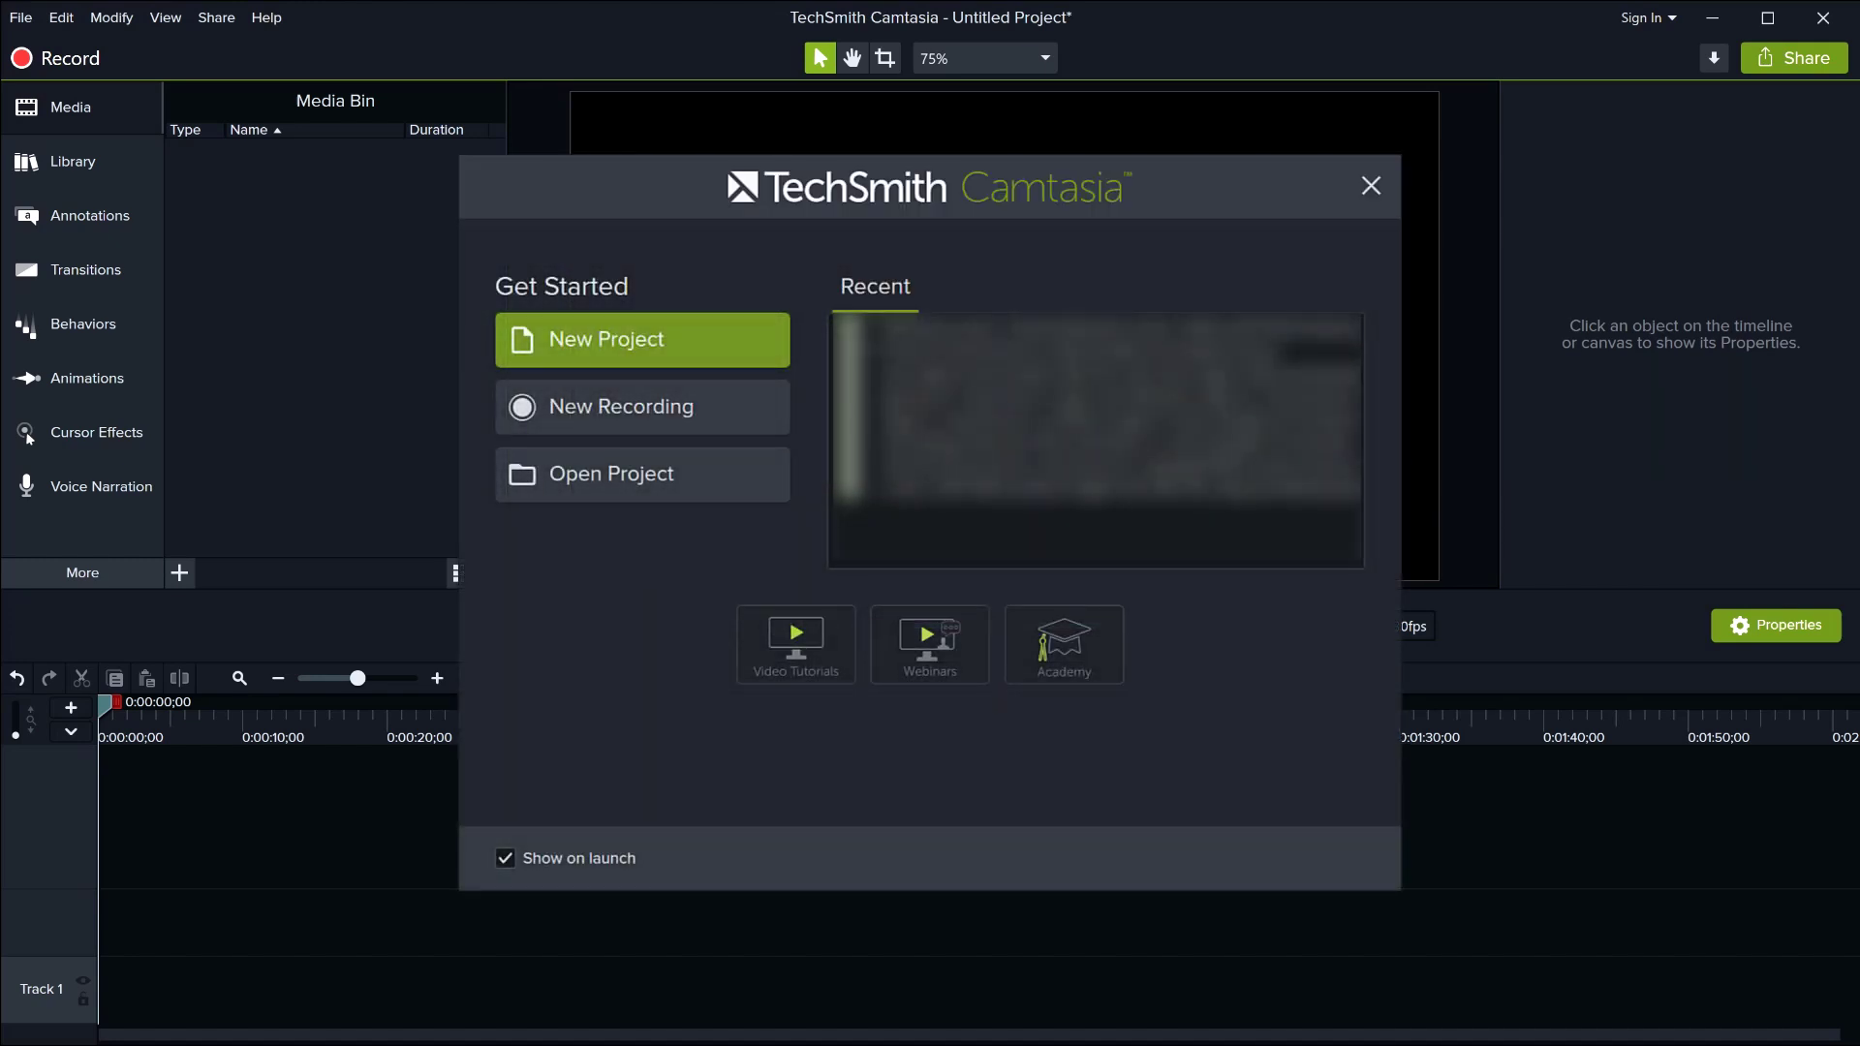
# Step: Dismiss the welcome screen to reveal the empty Camtasia project
pyautogui.press('Escape')
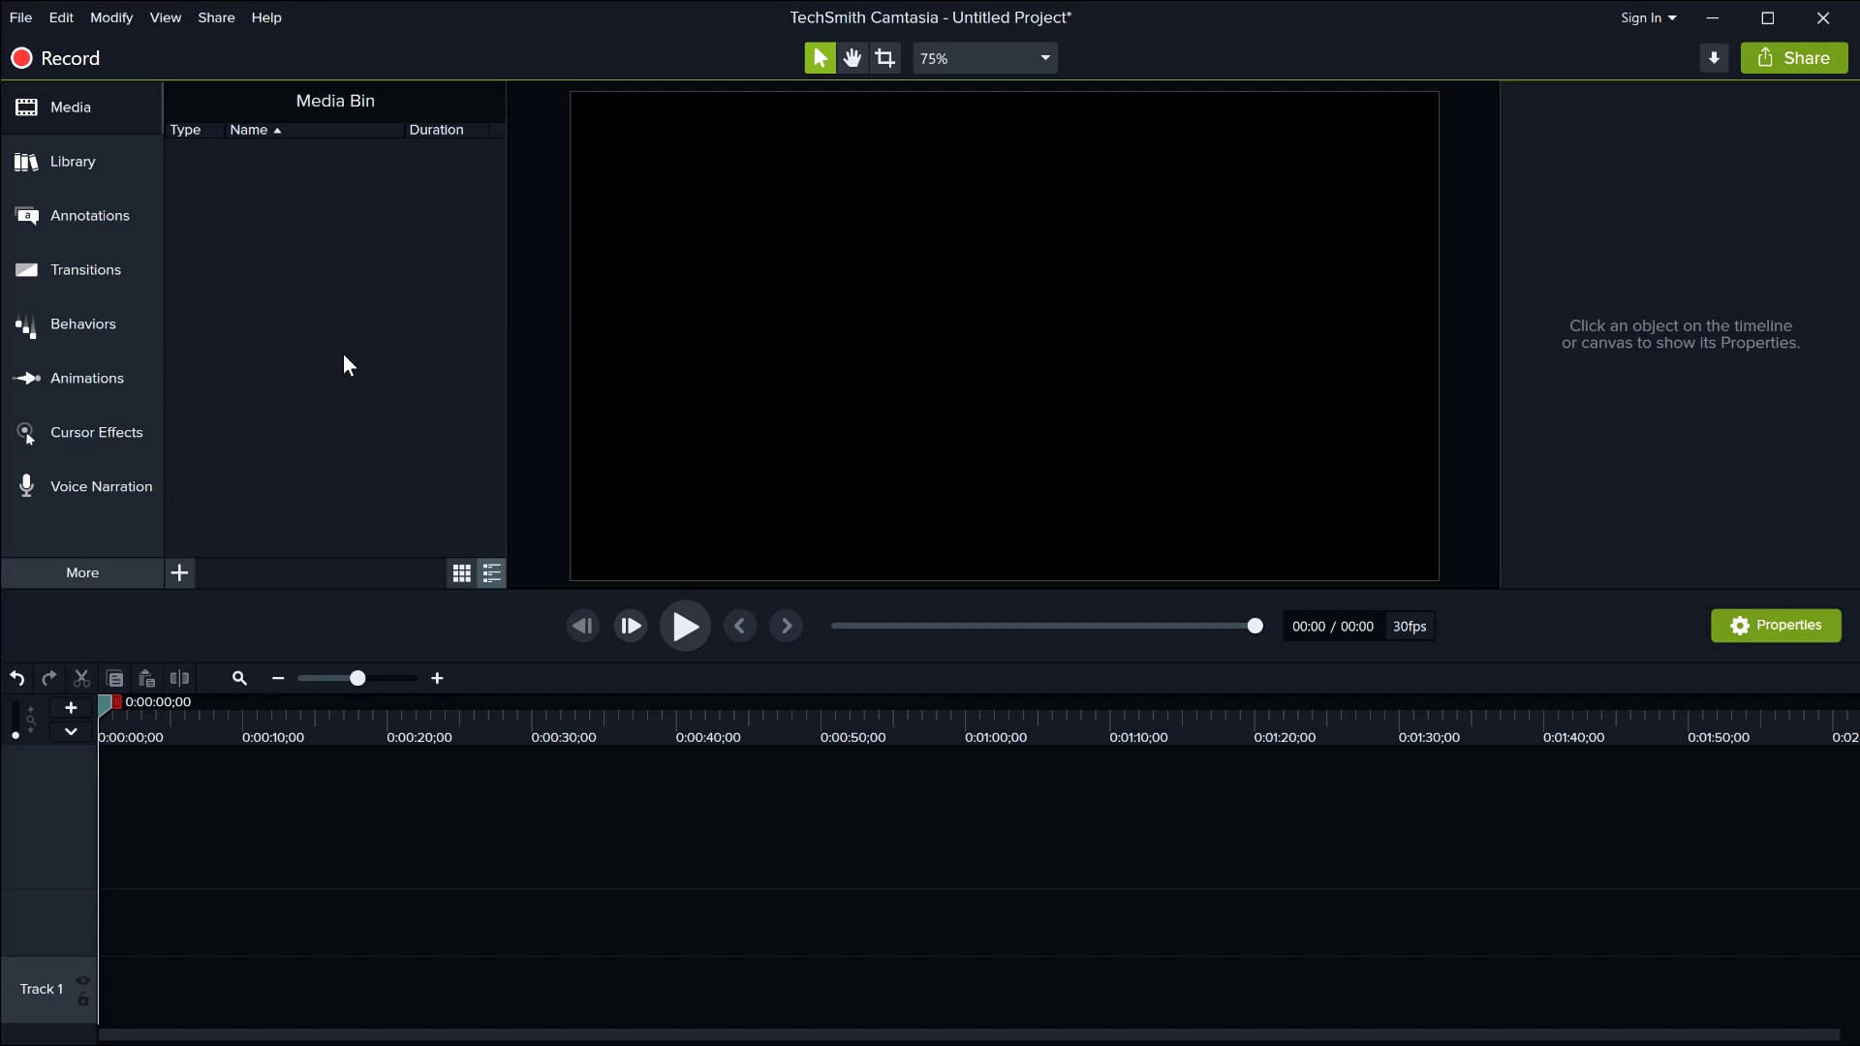
# Step: Open the Library panel of reusable assets
pyautogui.click(54, 165)
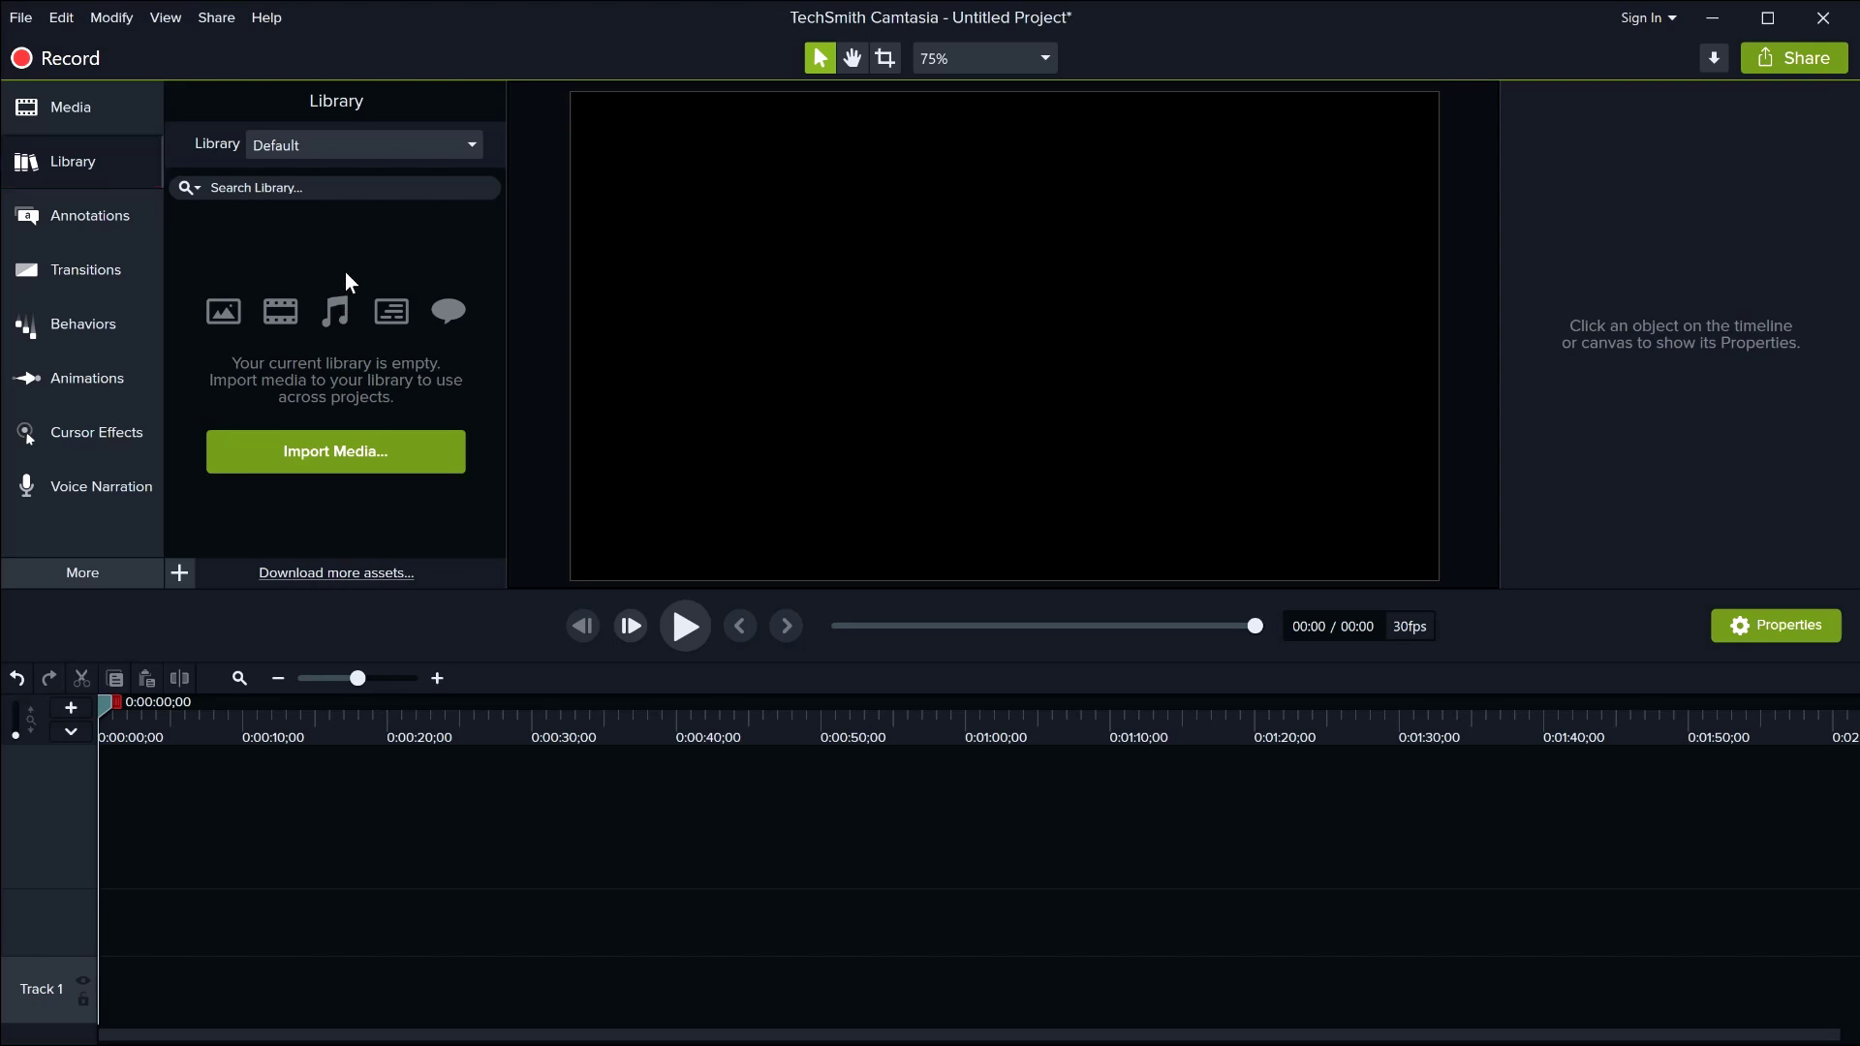
# Step: Browse the callout and Arrows & Lines annotations, then show the Transitions gallery
pyautogui.click(120, 234)
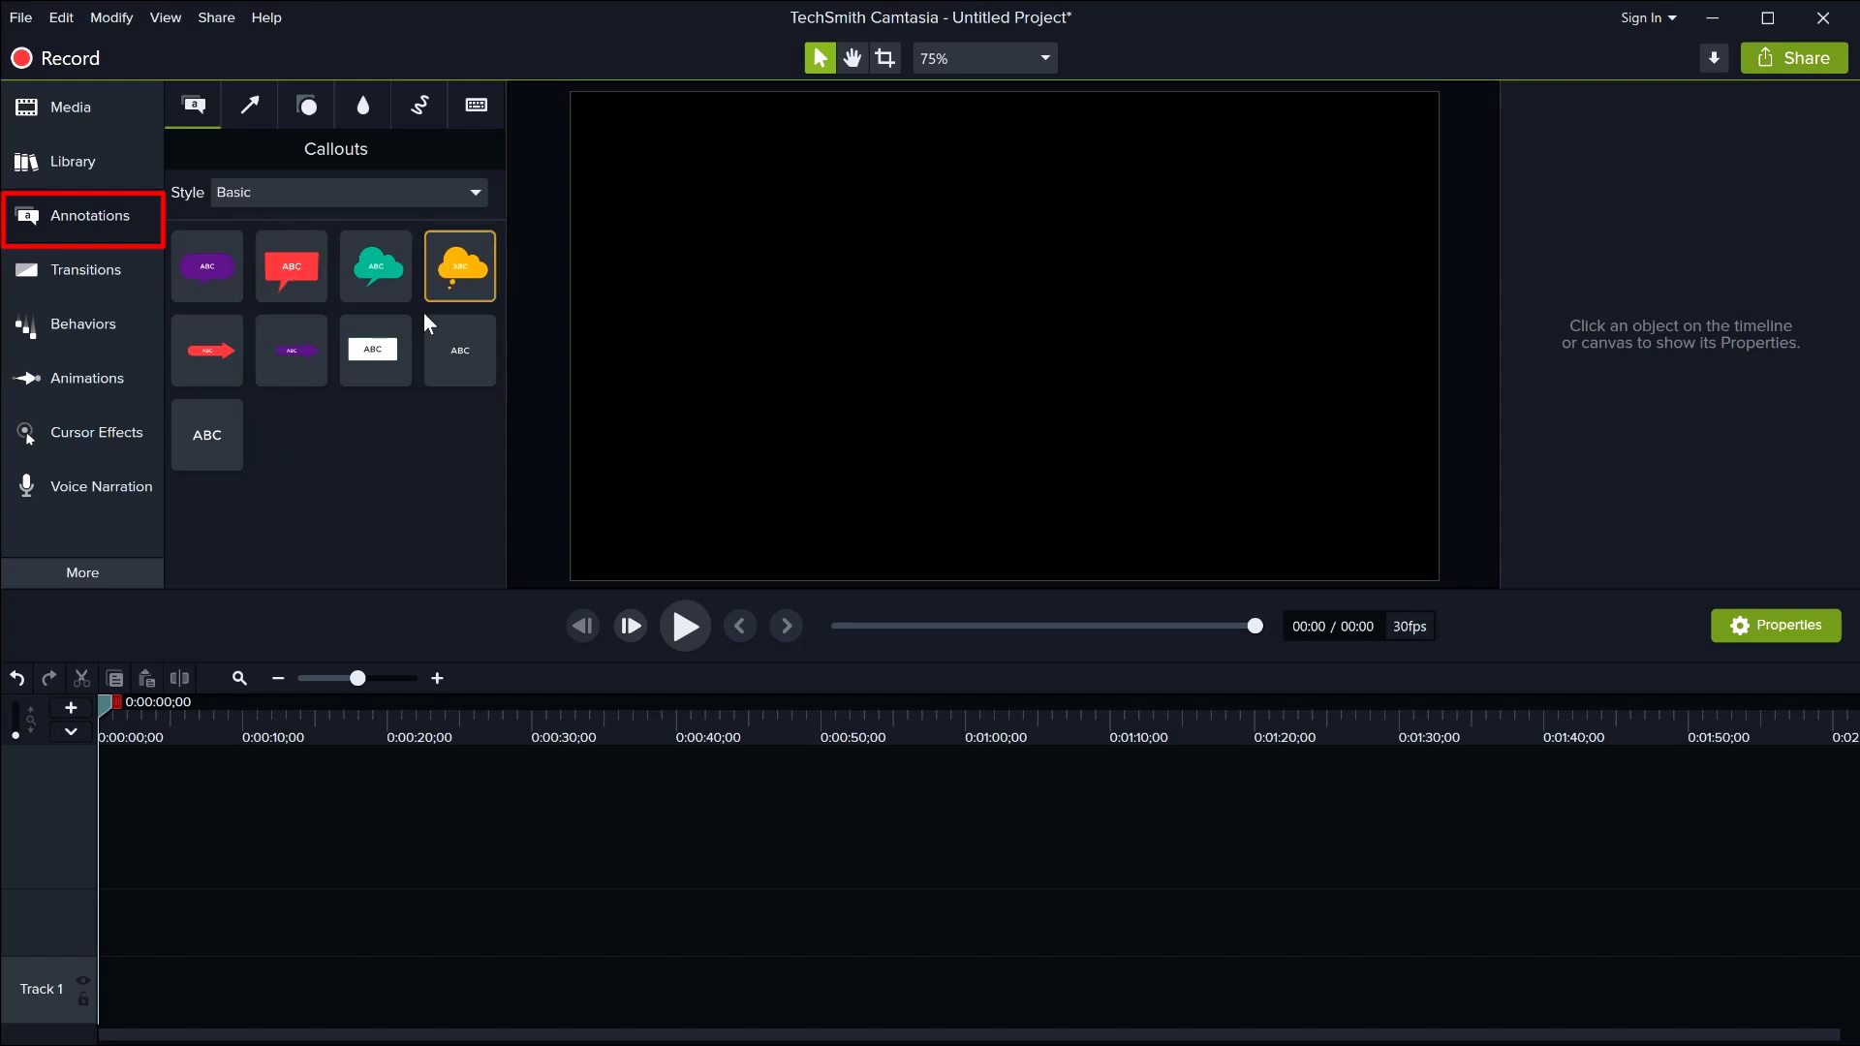
pyautogui.click(248, 107)
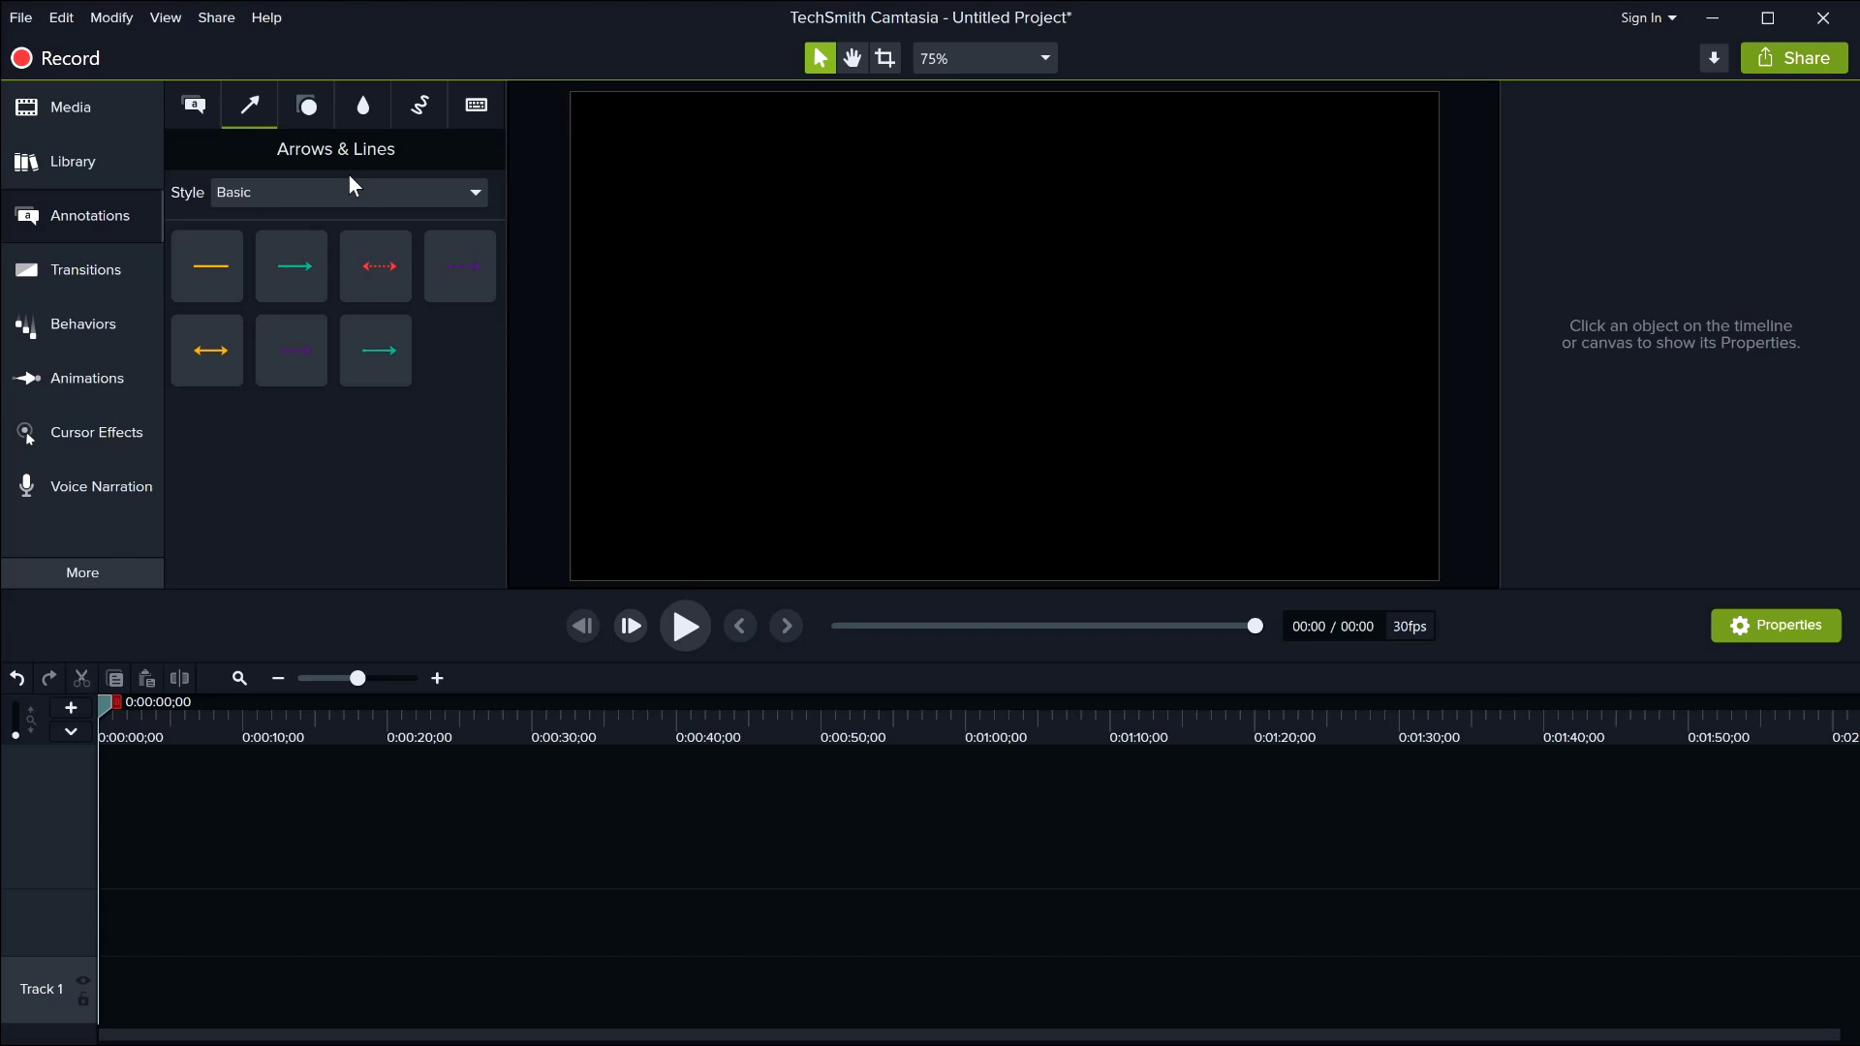
pyautogui.click(97, 290)
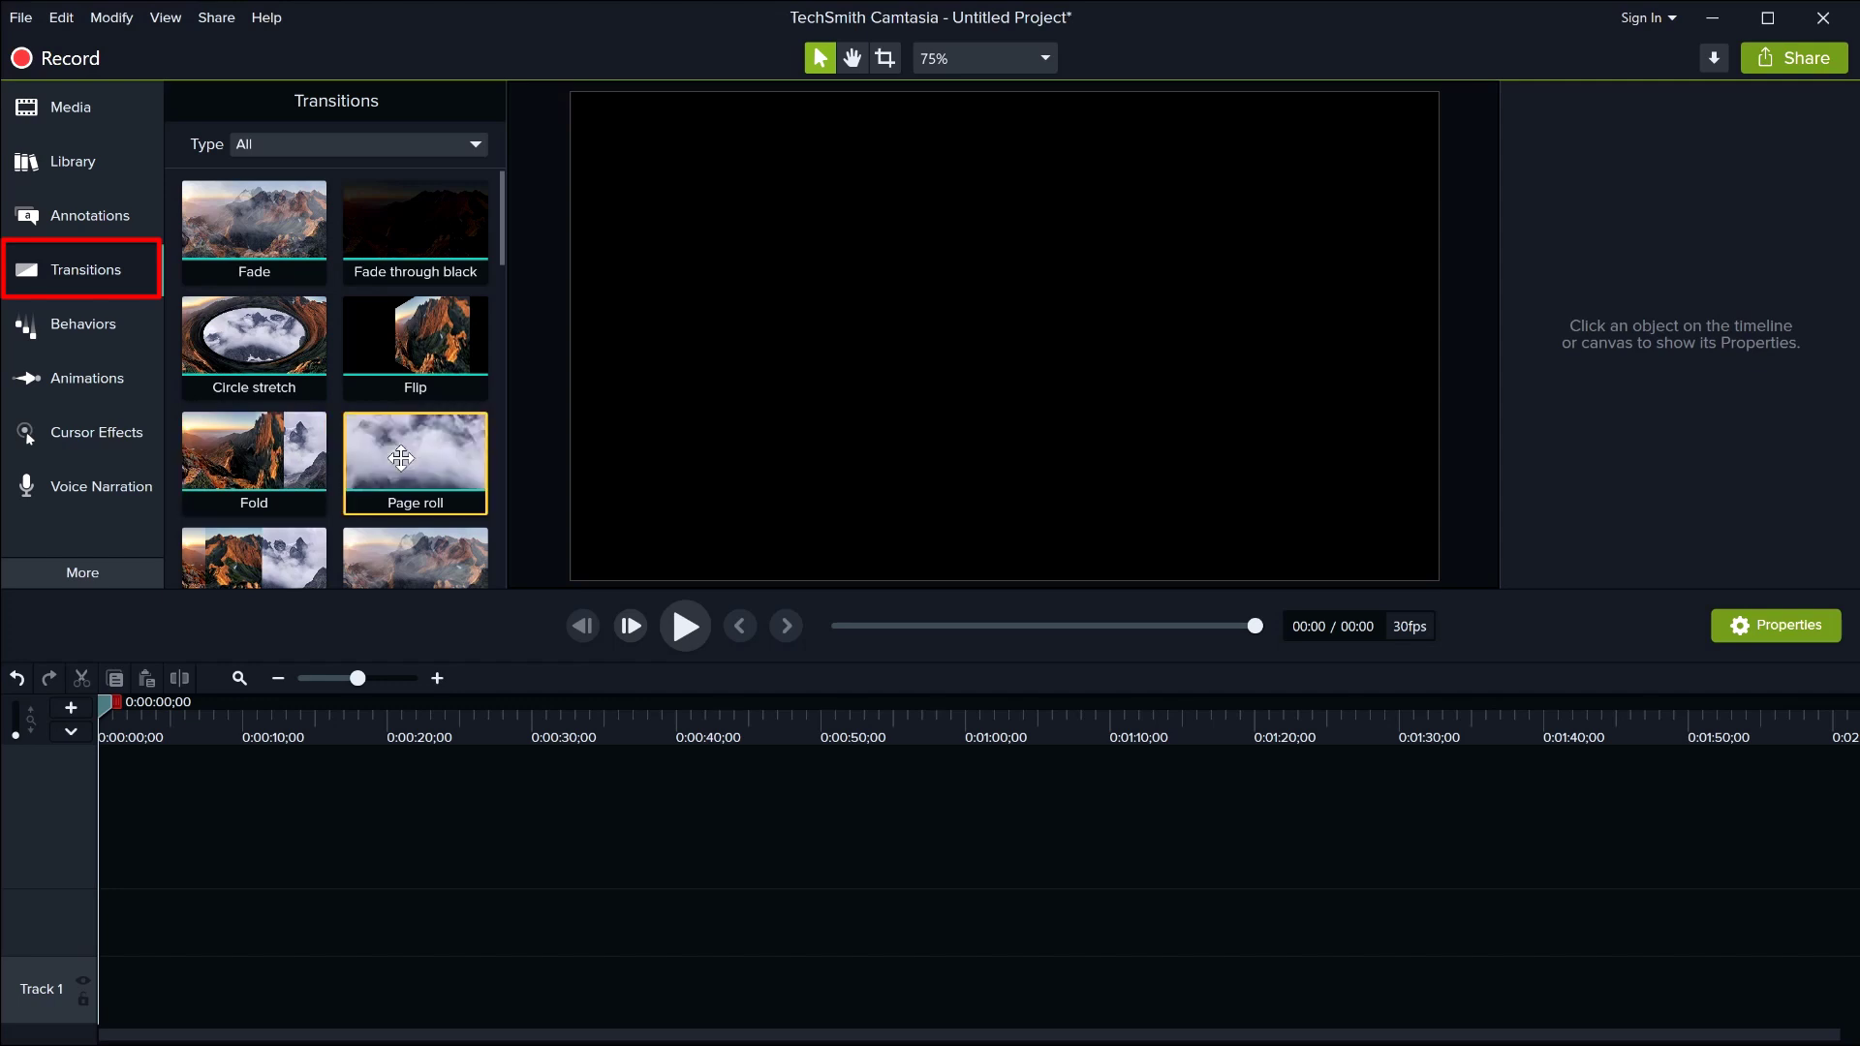
# Step: Browse the Behaviors, Zoom-n-Pan and Animations presets, ending on the Cursor Effects collection
pyautogui.click(97, 347)
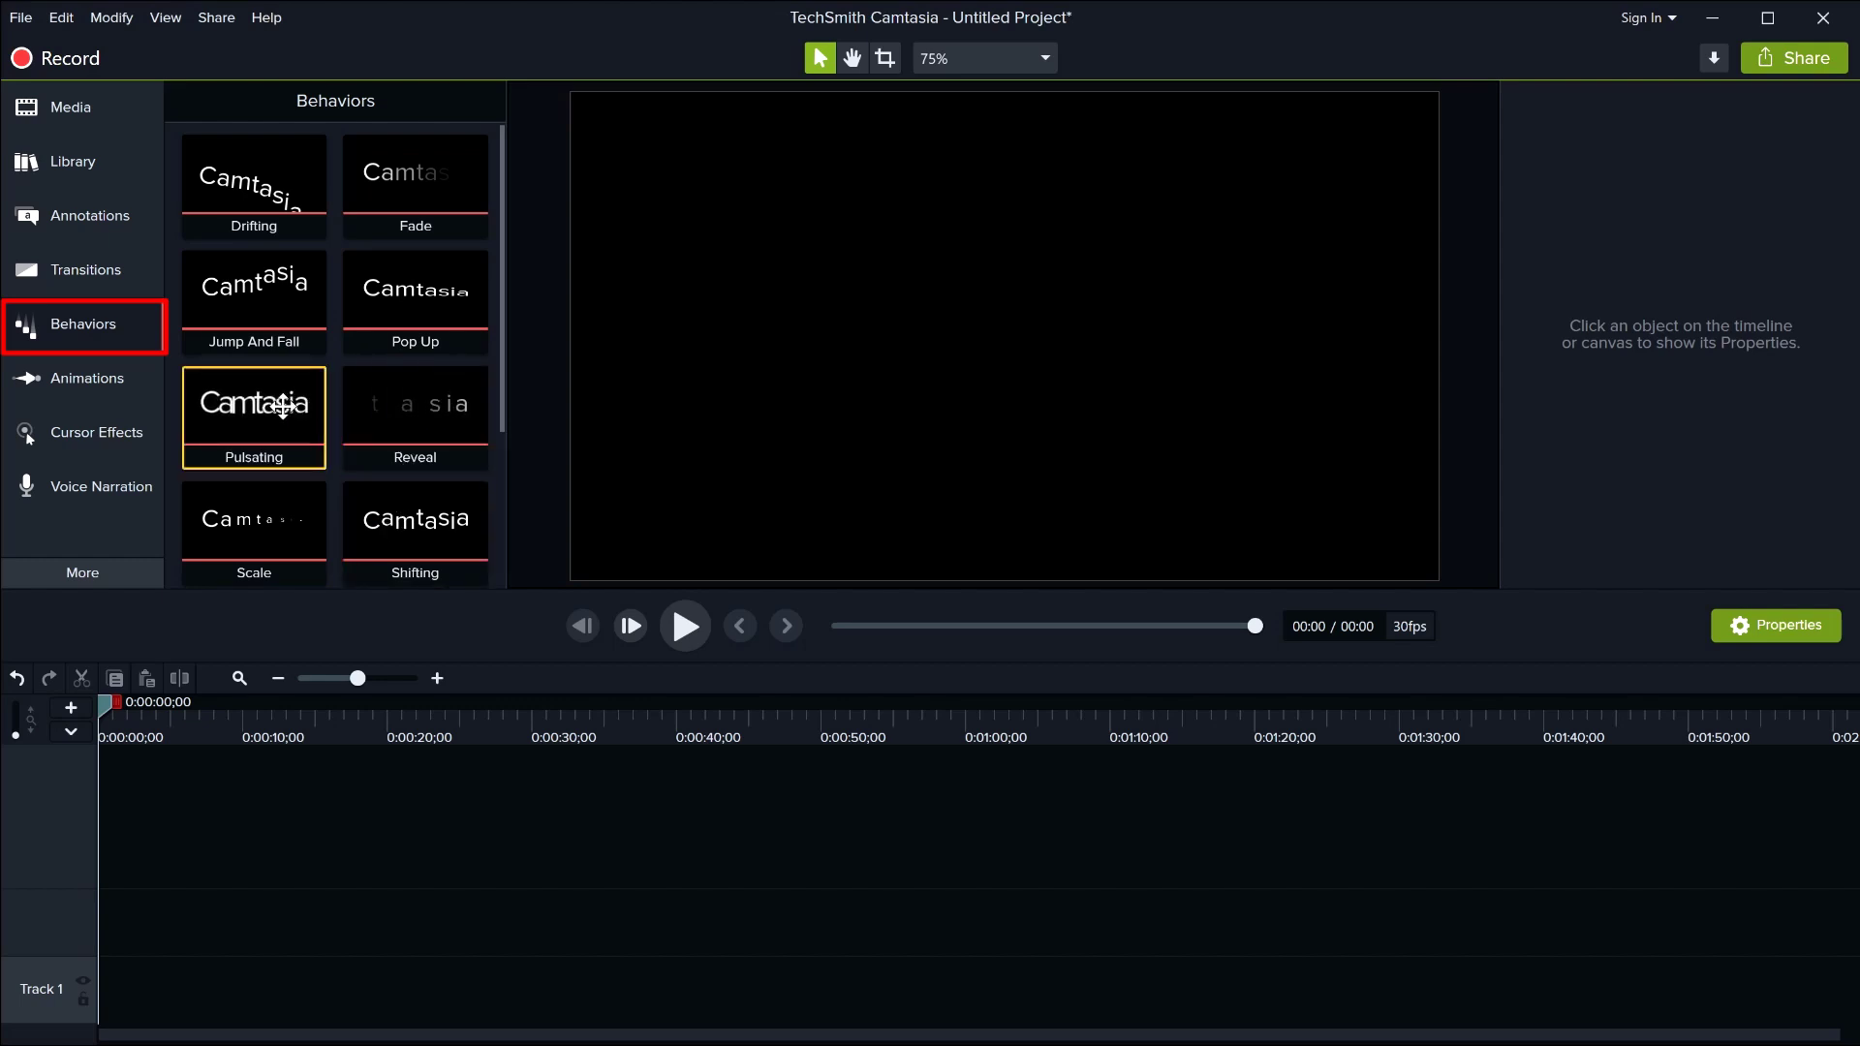
pyautogui.click(106, 383)
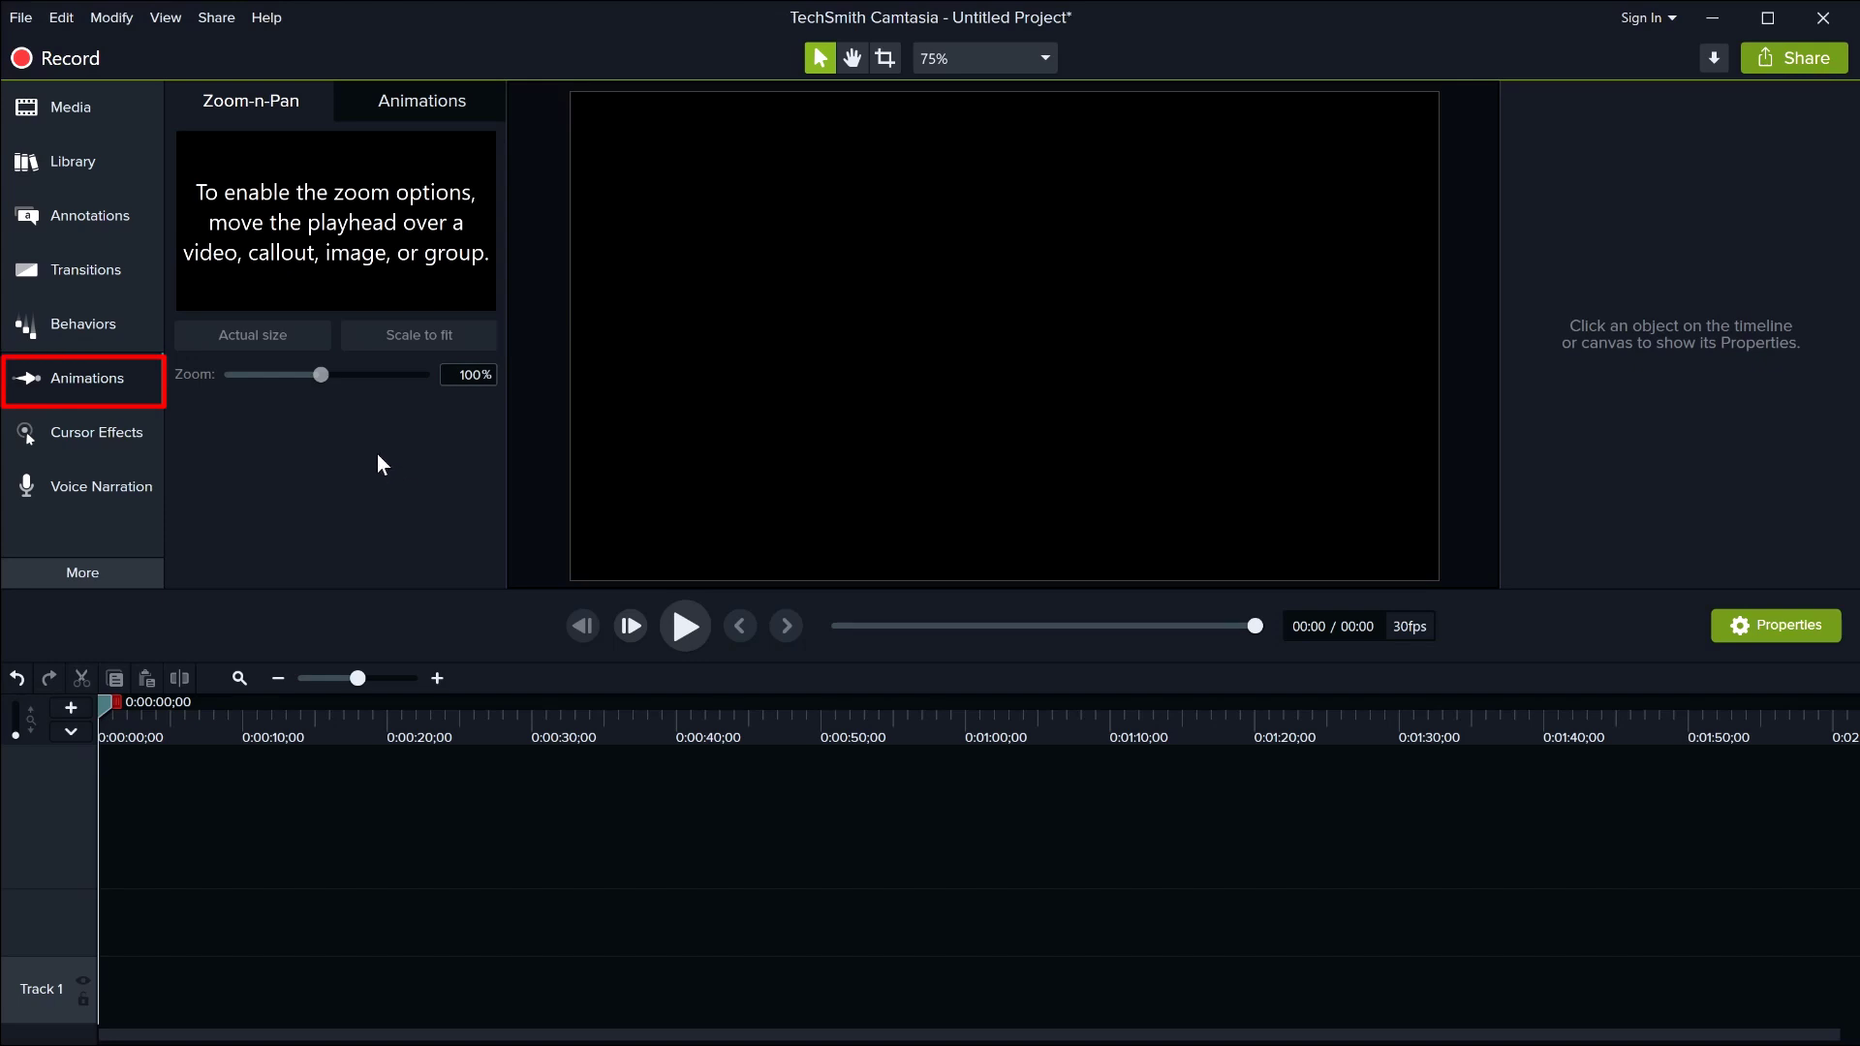
pyautogui.click(421, 102)
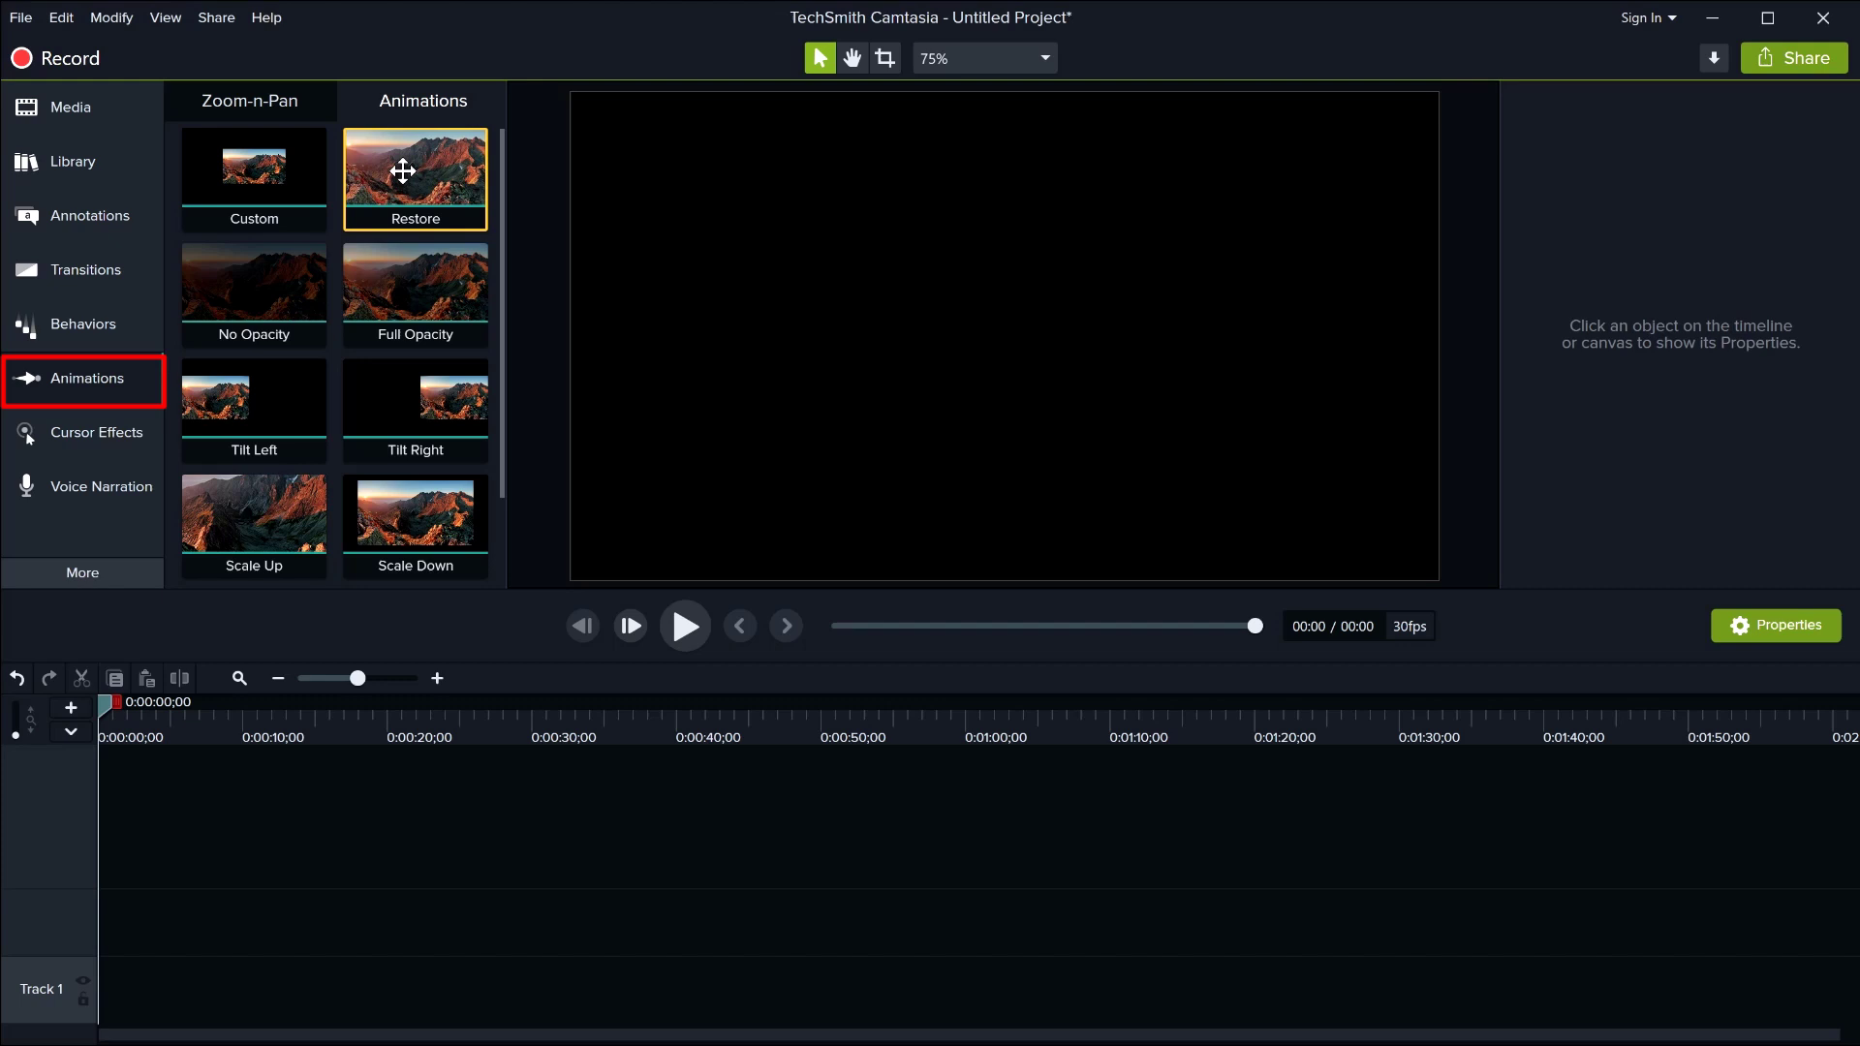
pyautogui.click(236, 96)
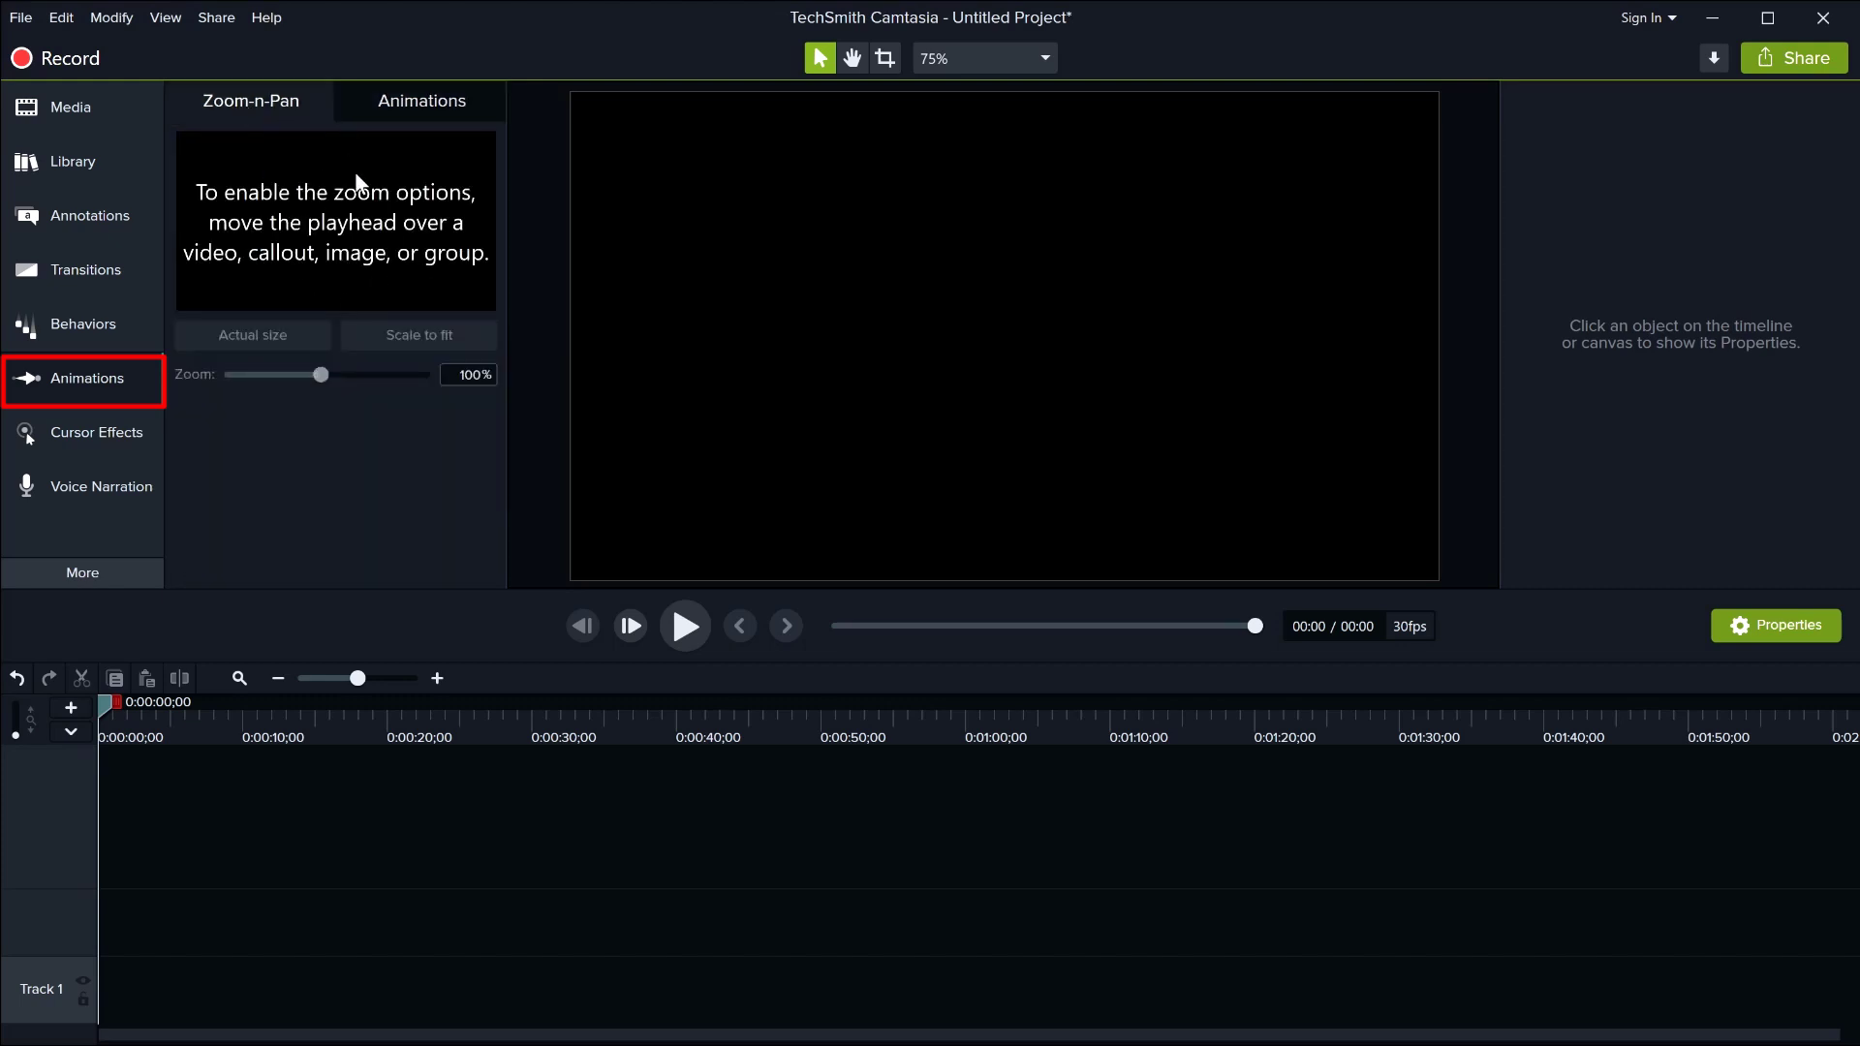
pyautogui.click(97, 436)
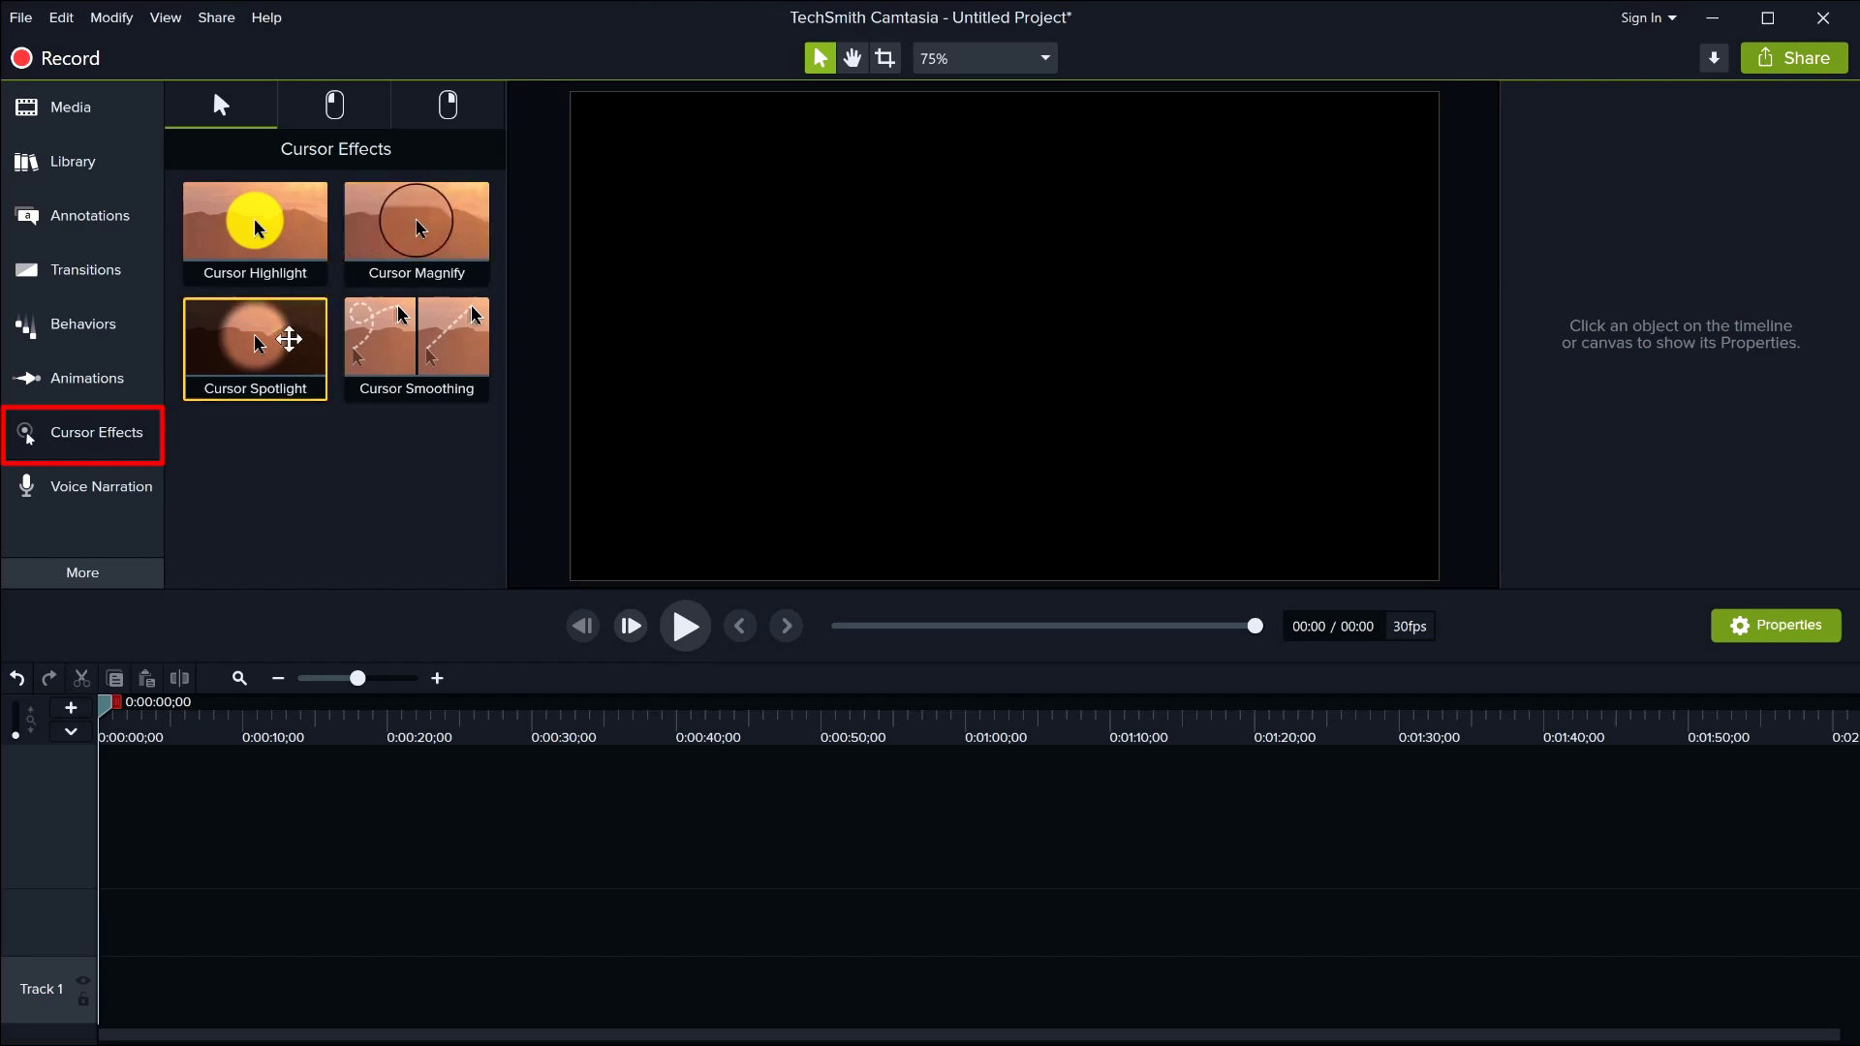
# Step: View the Left Click and Right Click cursor effects, then open the Voice Narration recorder
pyautogui.click(334, 115)
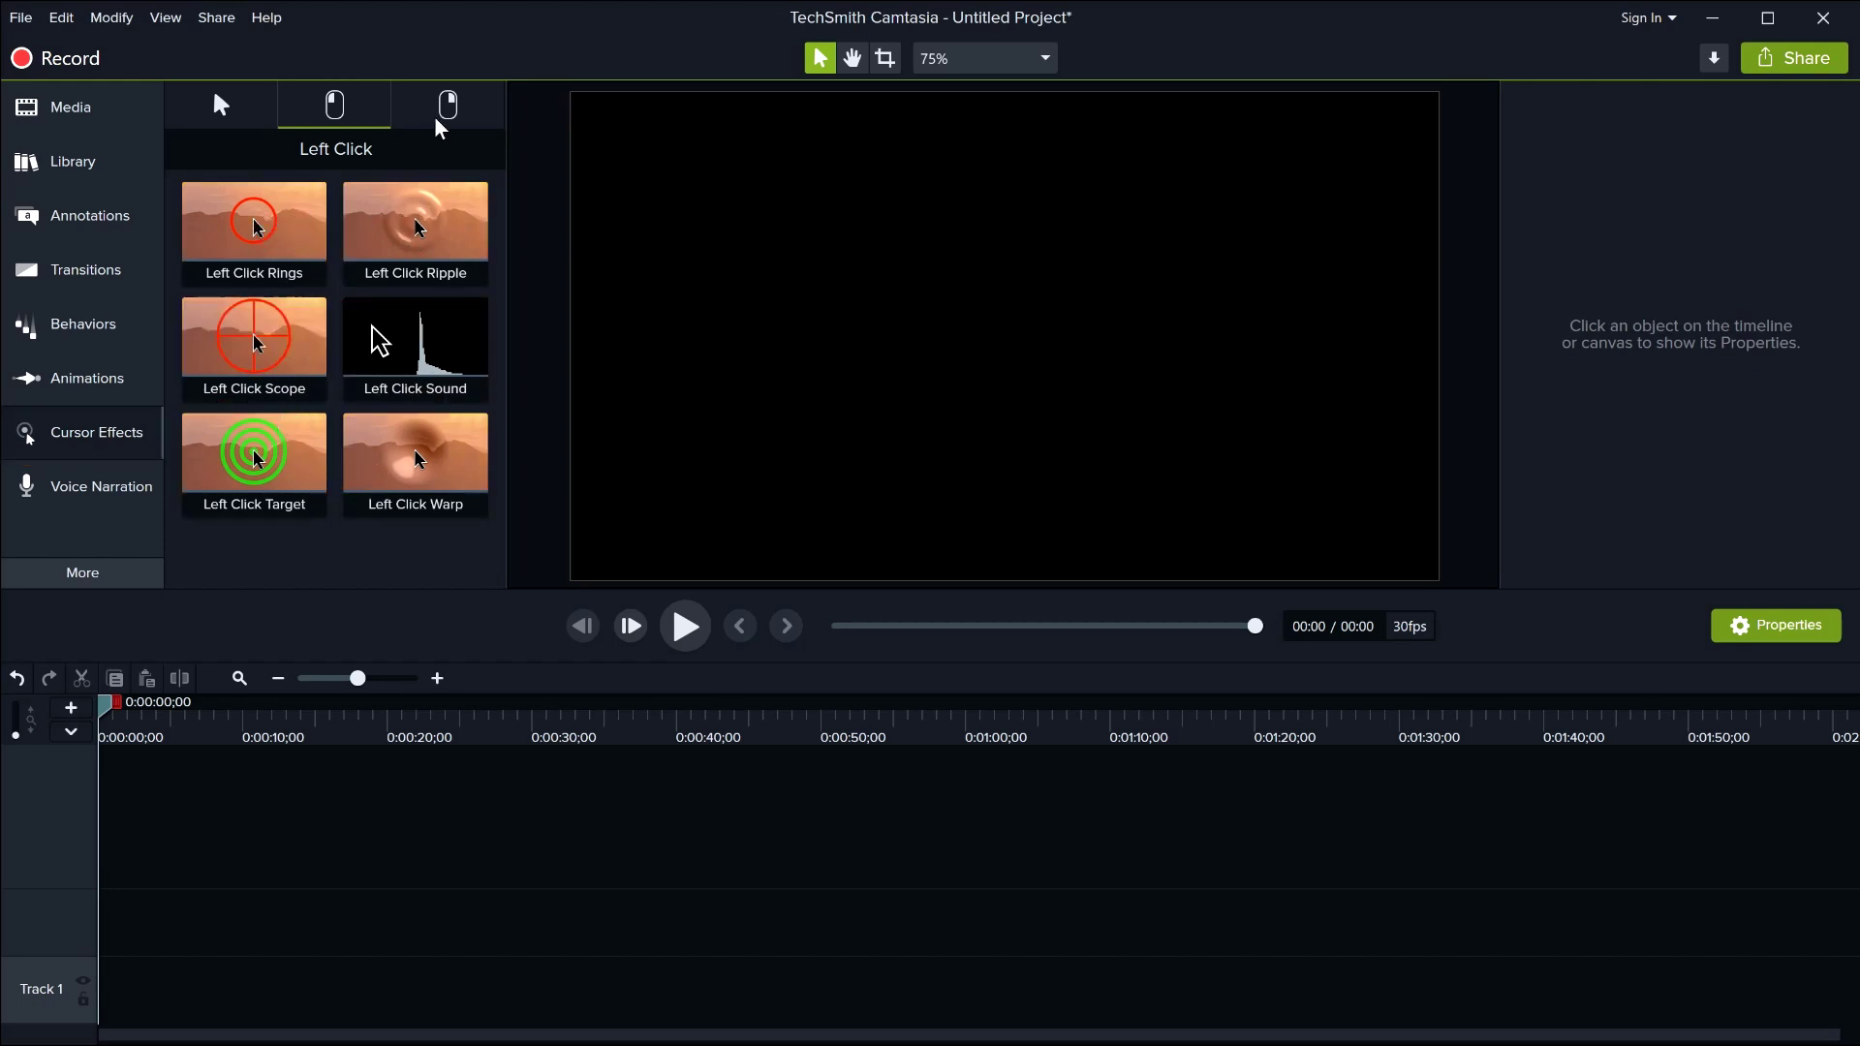
pyautogui.click(445, 109)
pyautogui.click(219, 105)
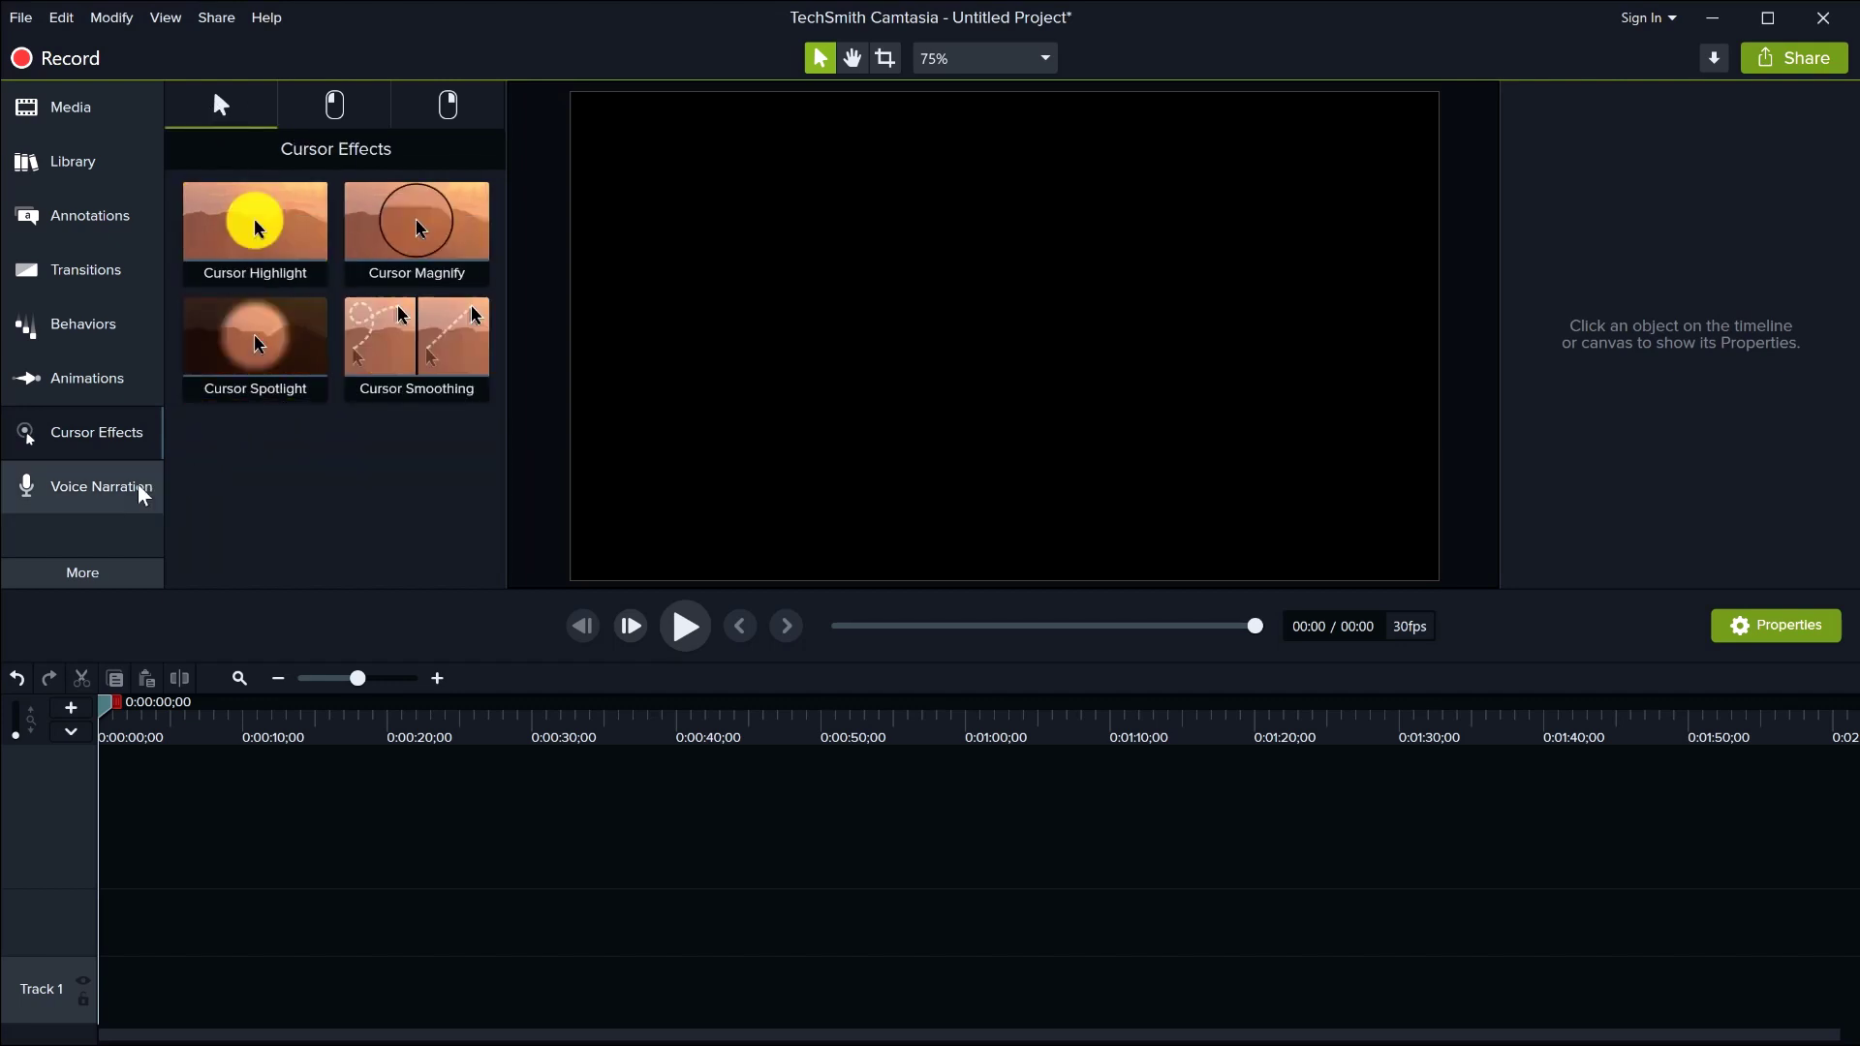
pyautogui.click(103, 487)
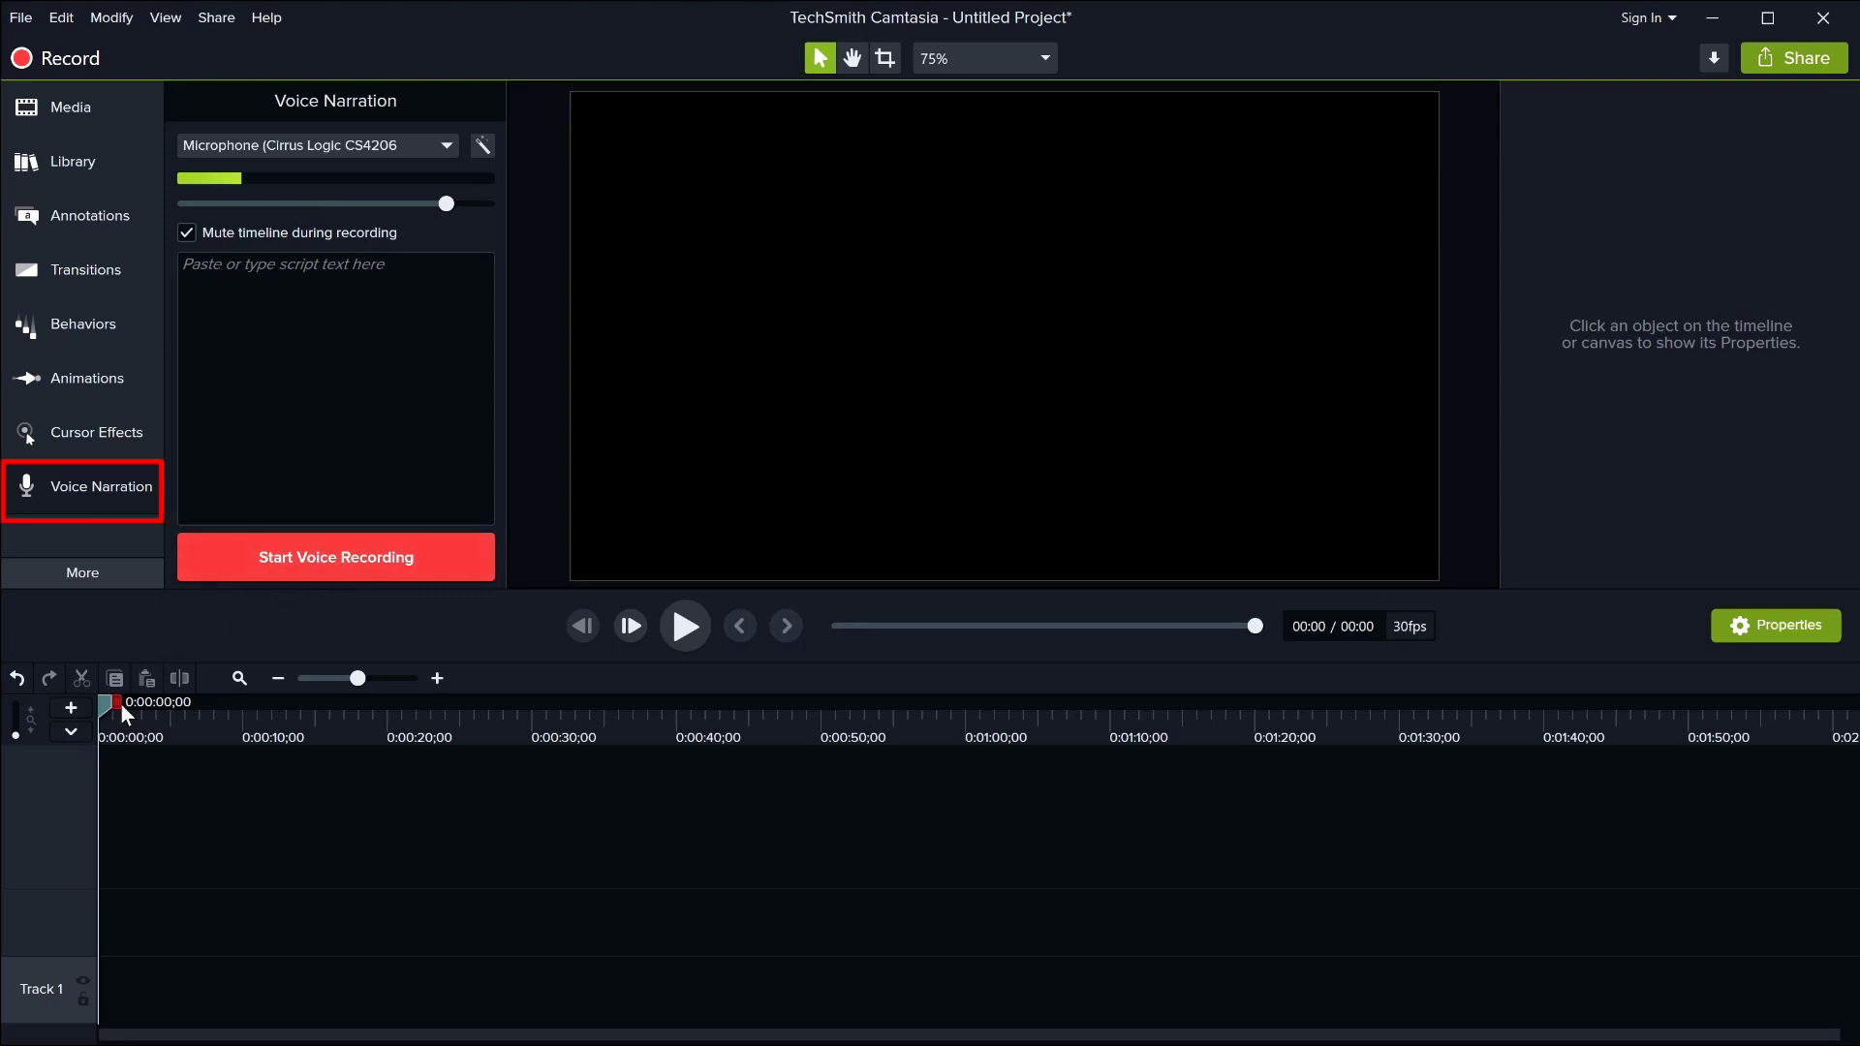
# Step: Move the timeline playhead to about 0:00:49;05
pyautogui.moveTo(106, 705); pyautogui.dragTo(444, 724)
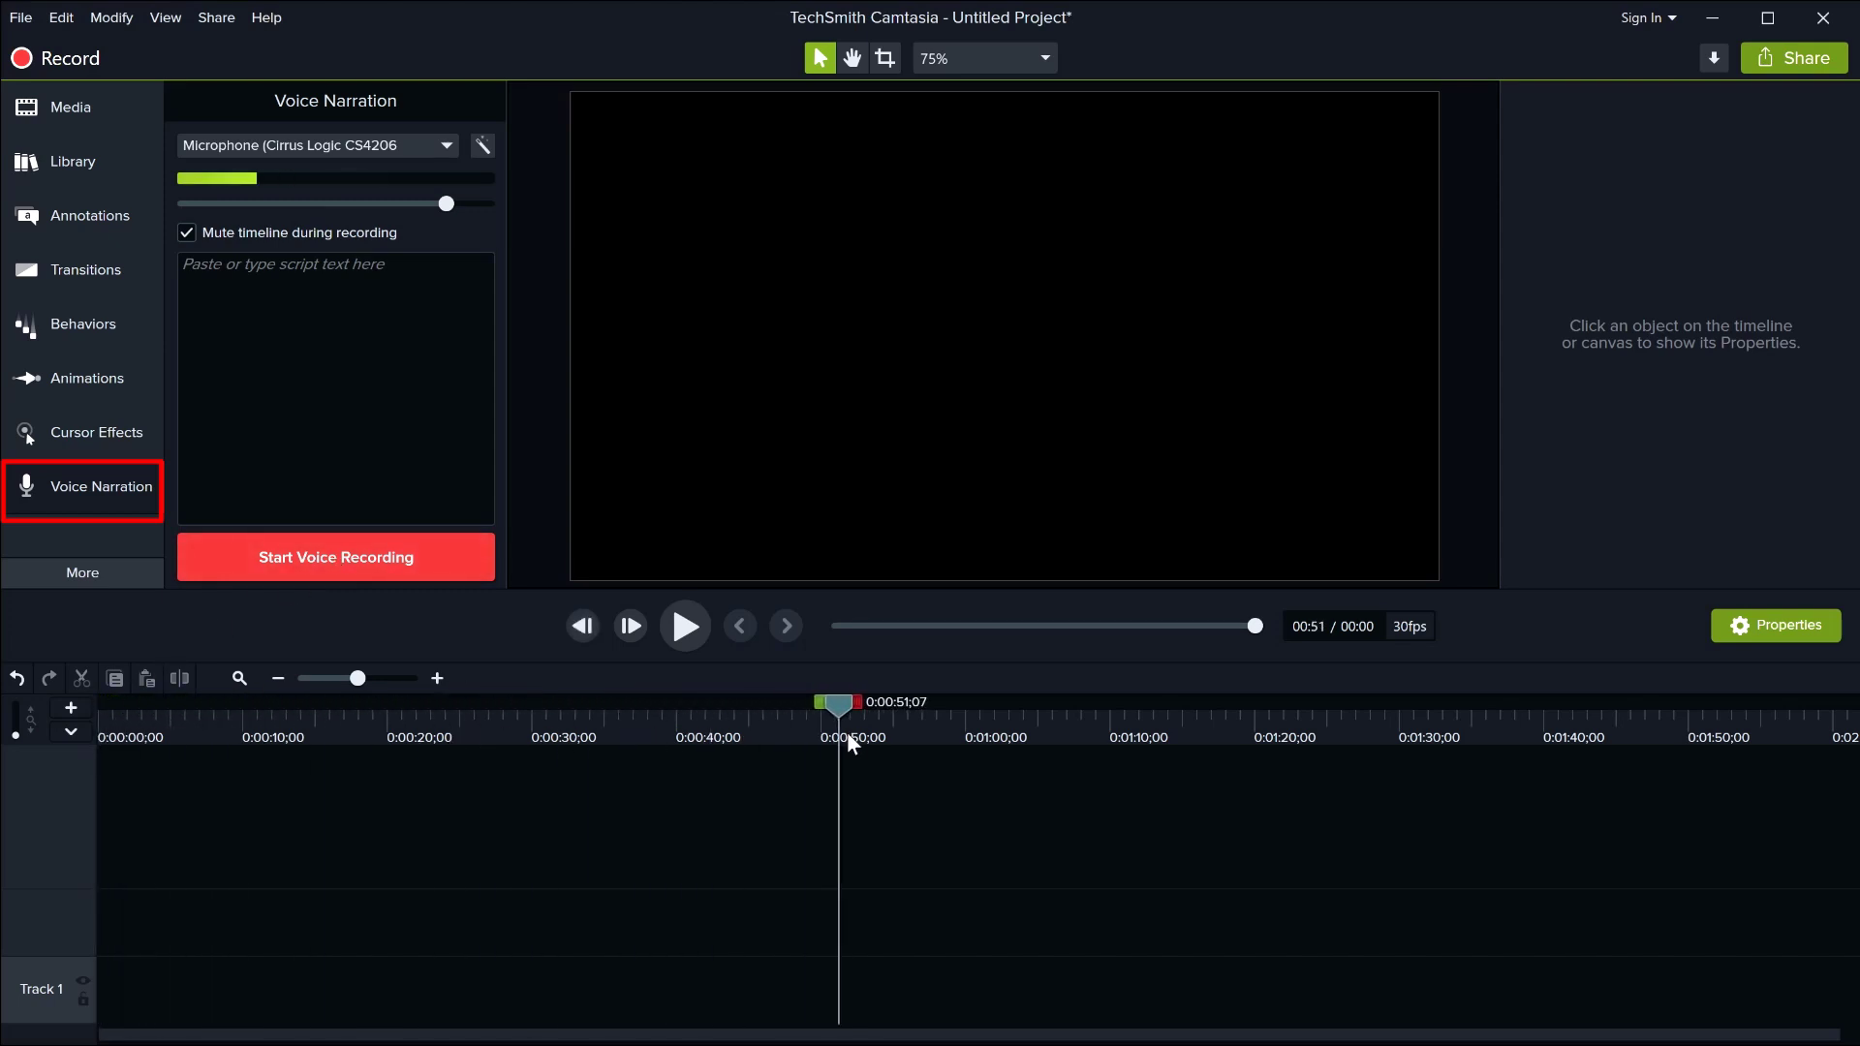
pyautogui.moveTo(849, 736); pyautogui.dragTo(808, 717)
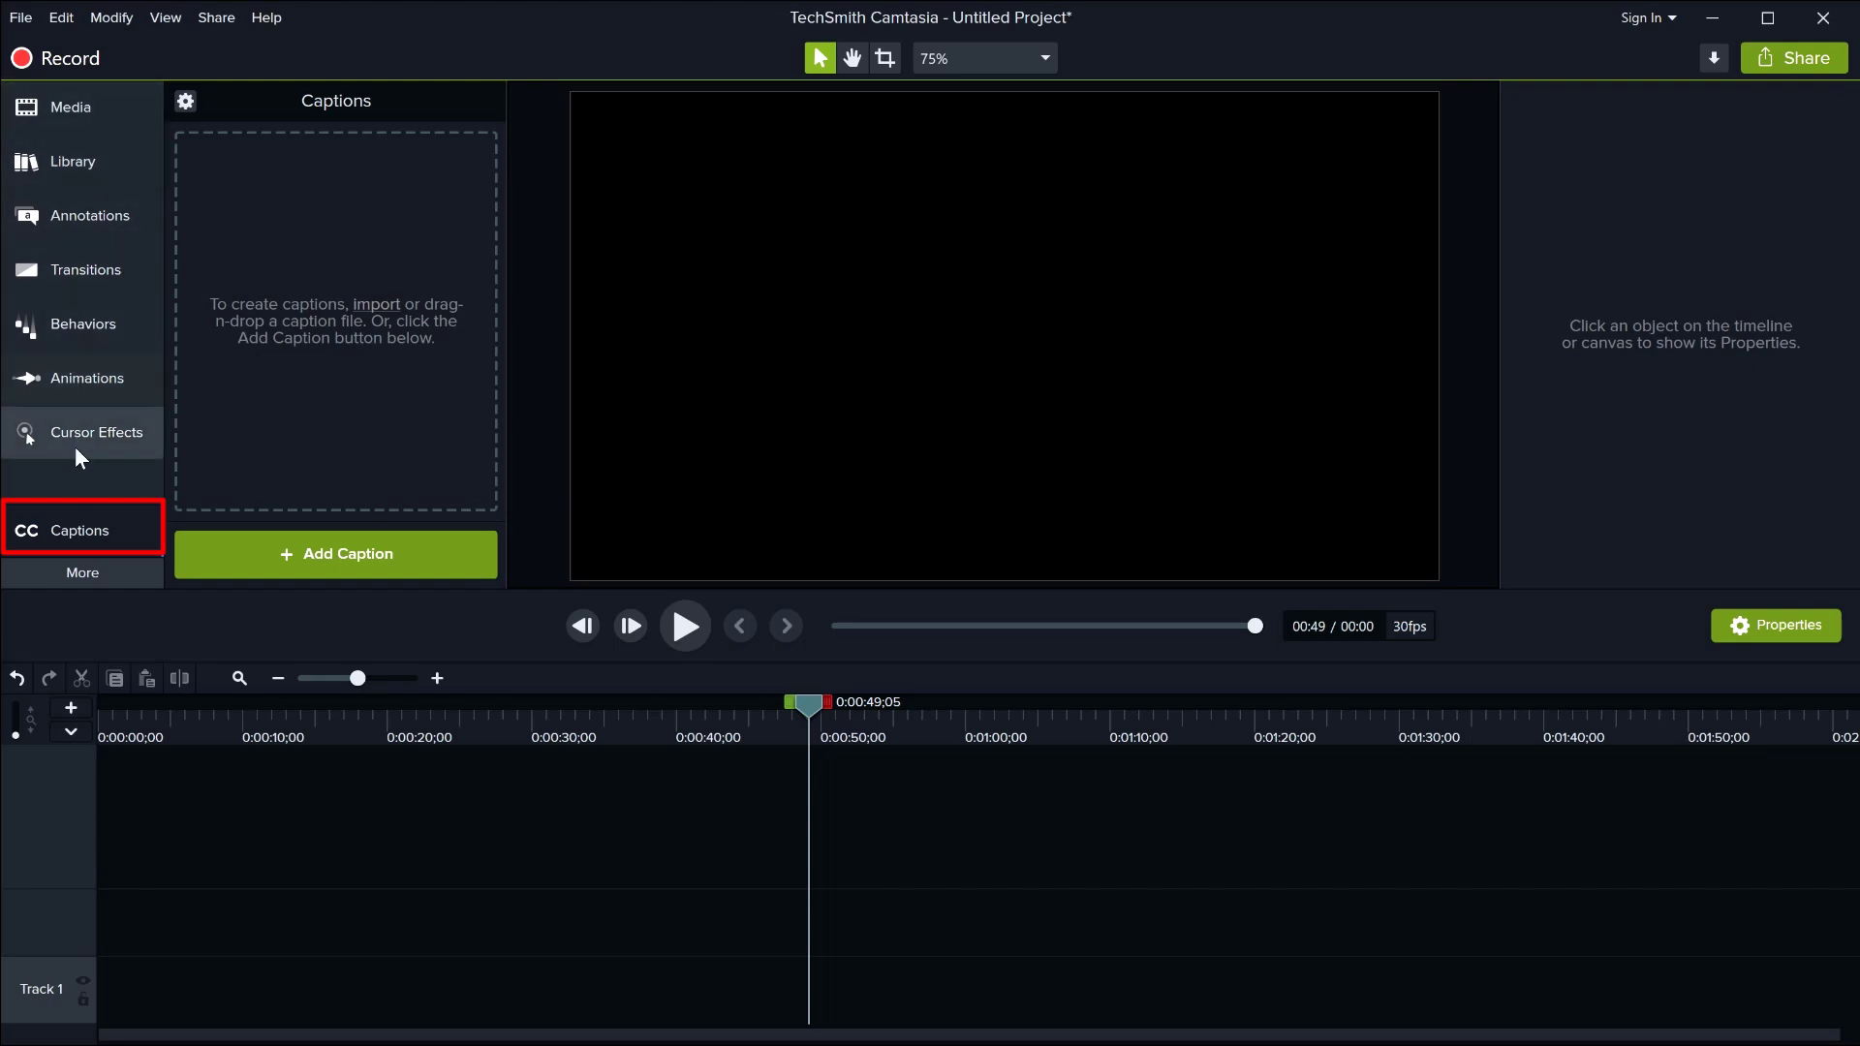
# Step: Return to the Media tab to show the project's media bin
pyautogui.click(62, 111)
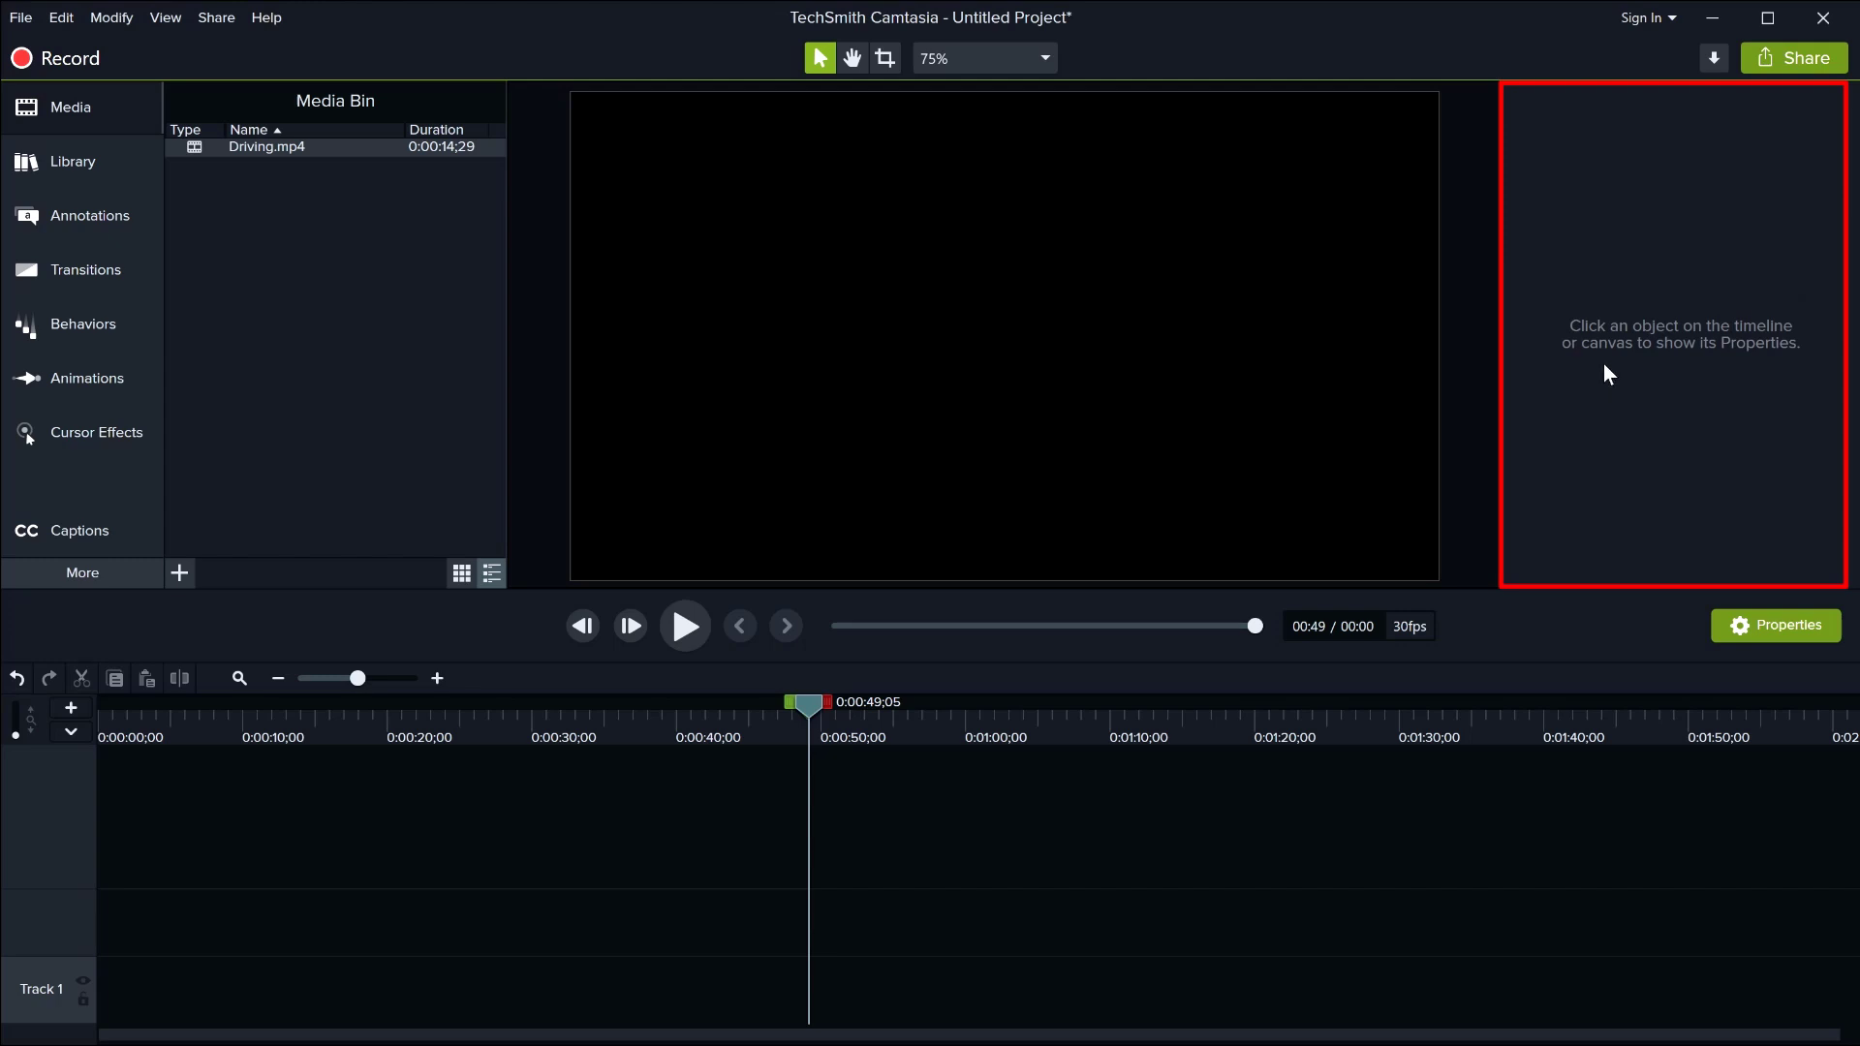
# Step: Place Driving.mp4 on Track 2 and move the playhead to about 7 seconds in
pyautogui.moveTo(273, 148); pyautogui.dragTo(143, 928)
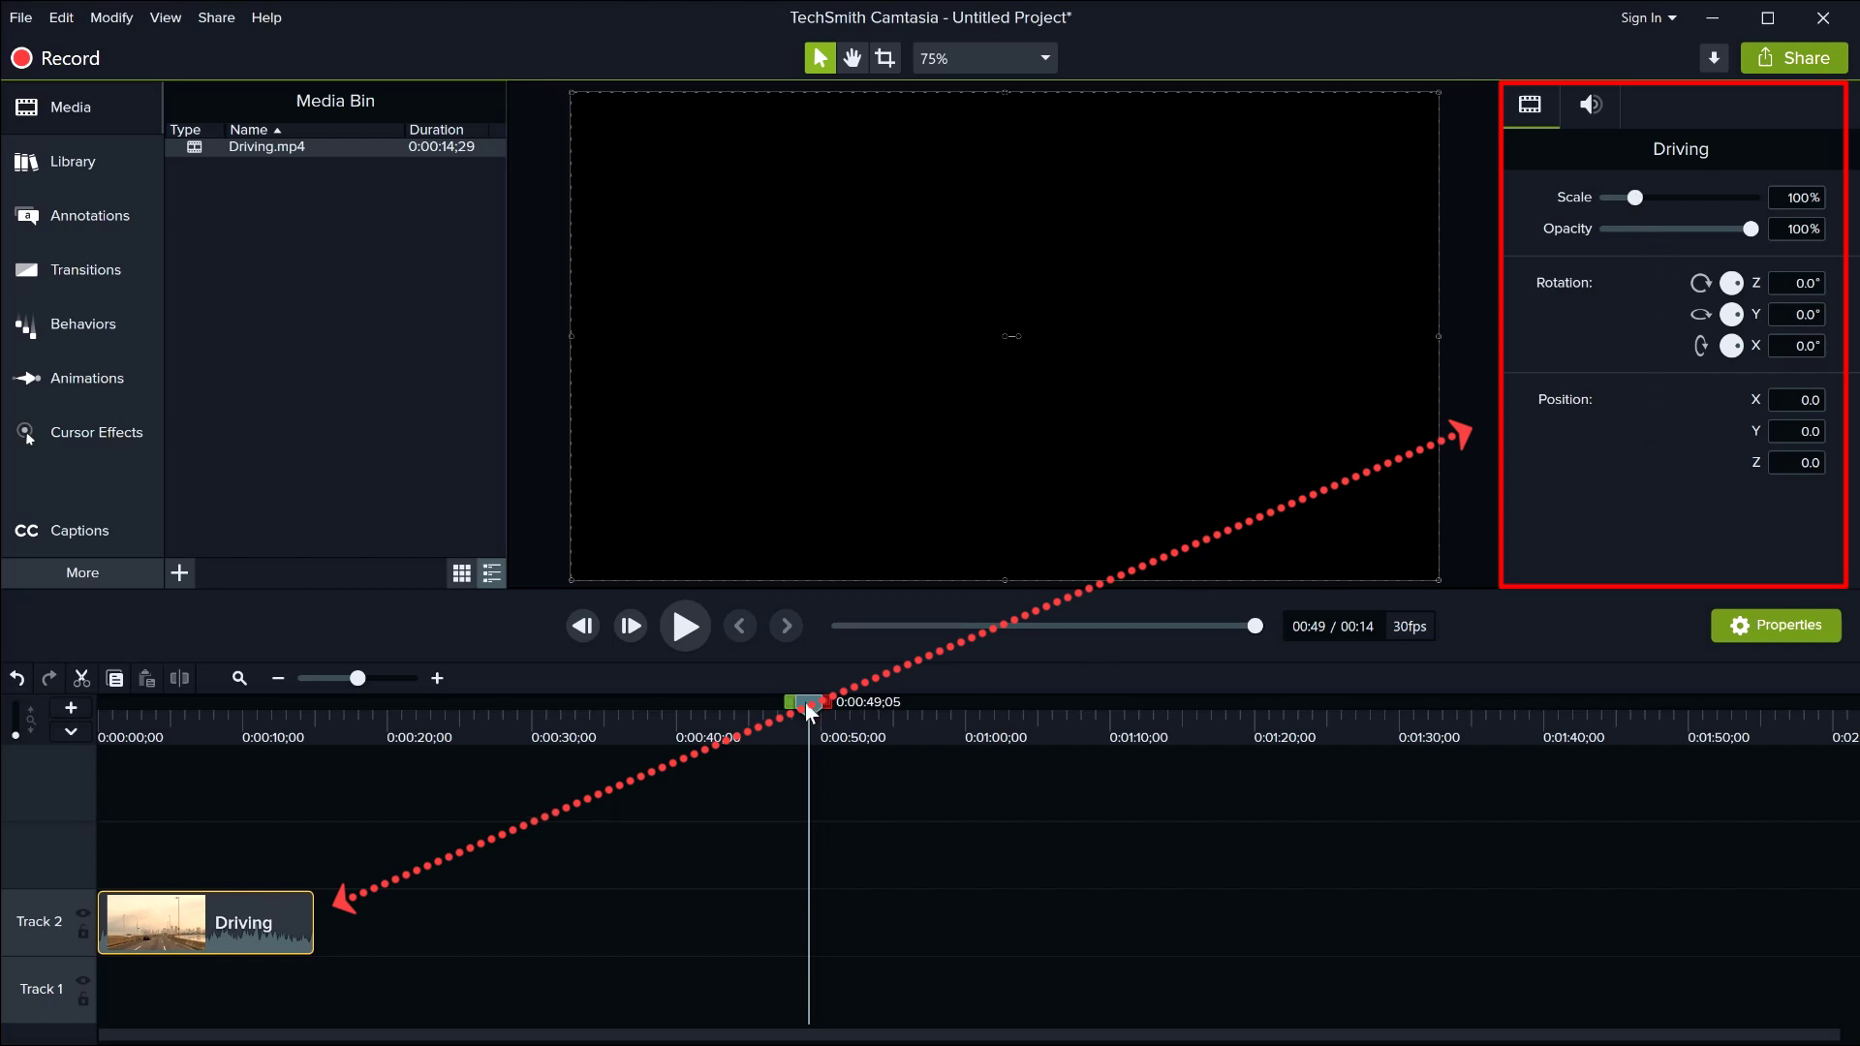
pyautogui.moveTo(805, 702); pyautogui.dragTo(198, 779)
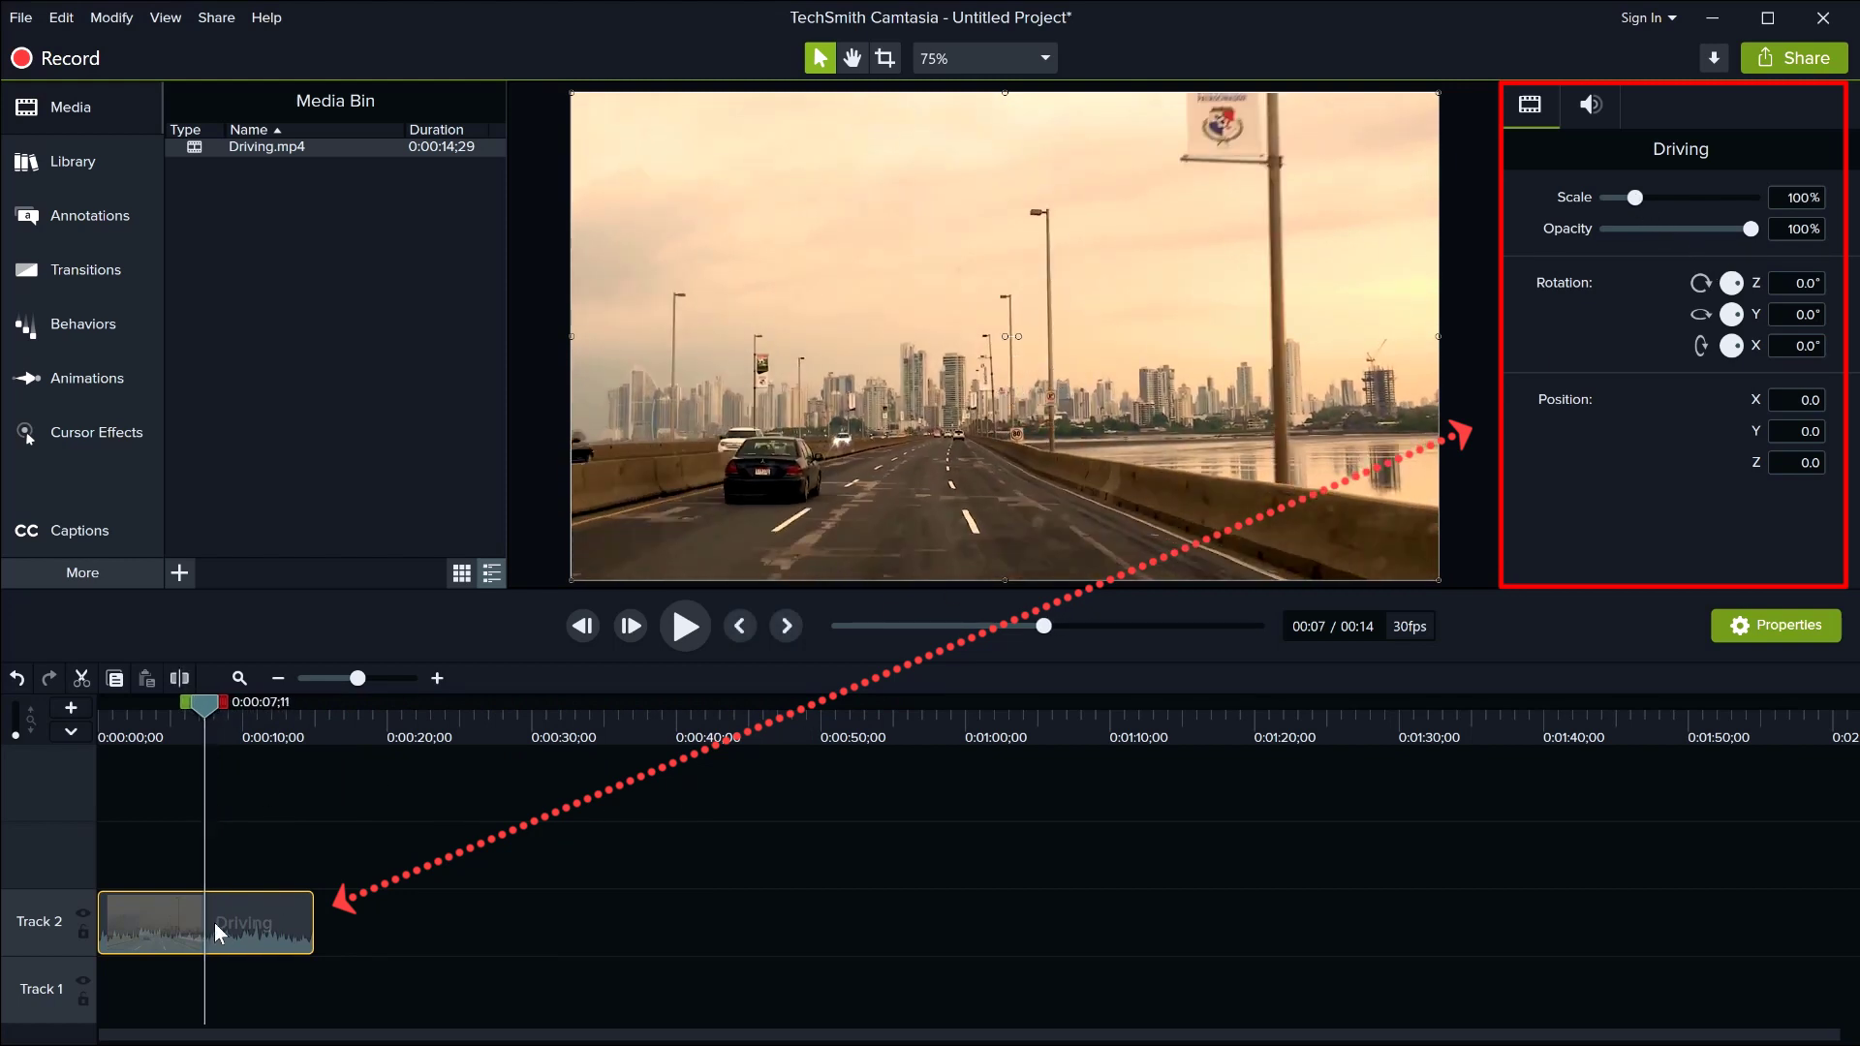
# Step: Scale the Driving clip to 85.4%, keep full opacity, and reset its rotation to 0°
pyautogui.moveTo(1634, 197); pyautogui.dragTo(1627, 203)
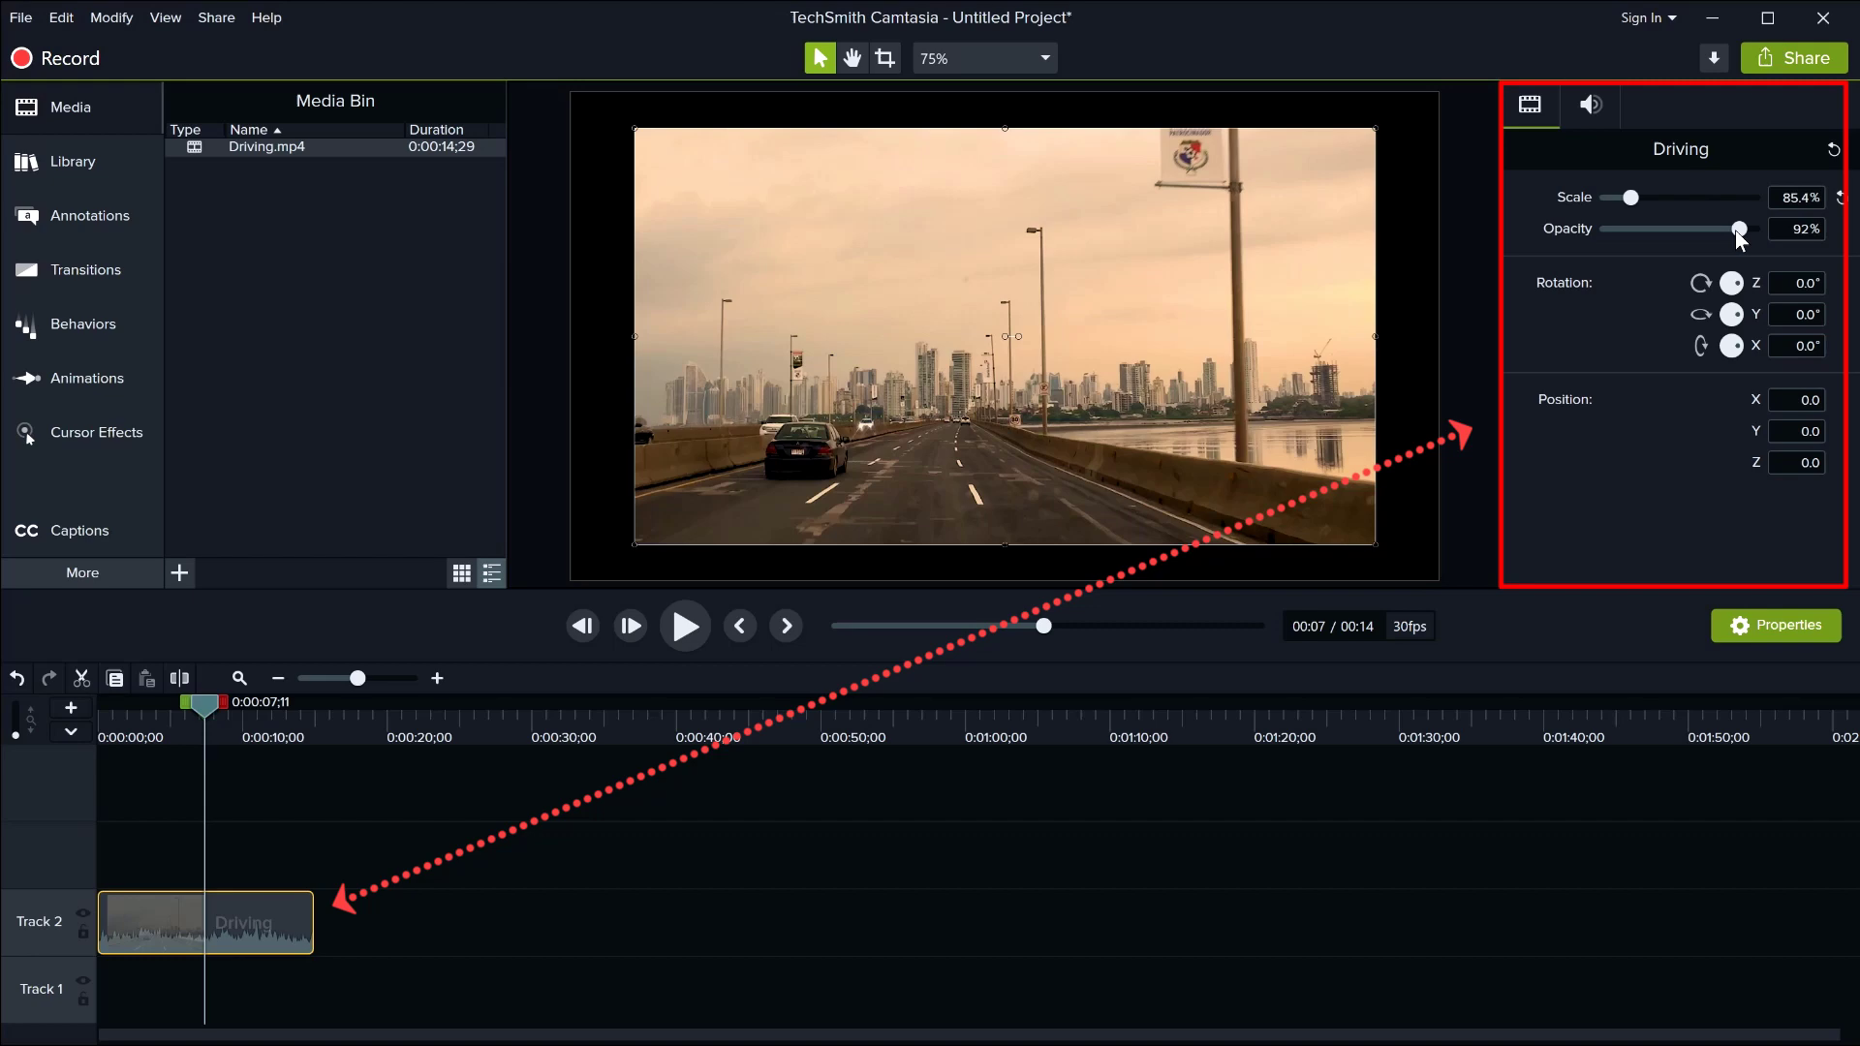
pyautogui.moveTo(1735, 230); pyautogui.dragTo(1763, 283)
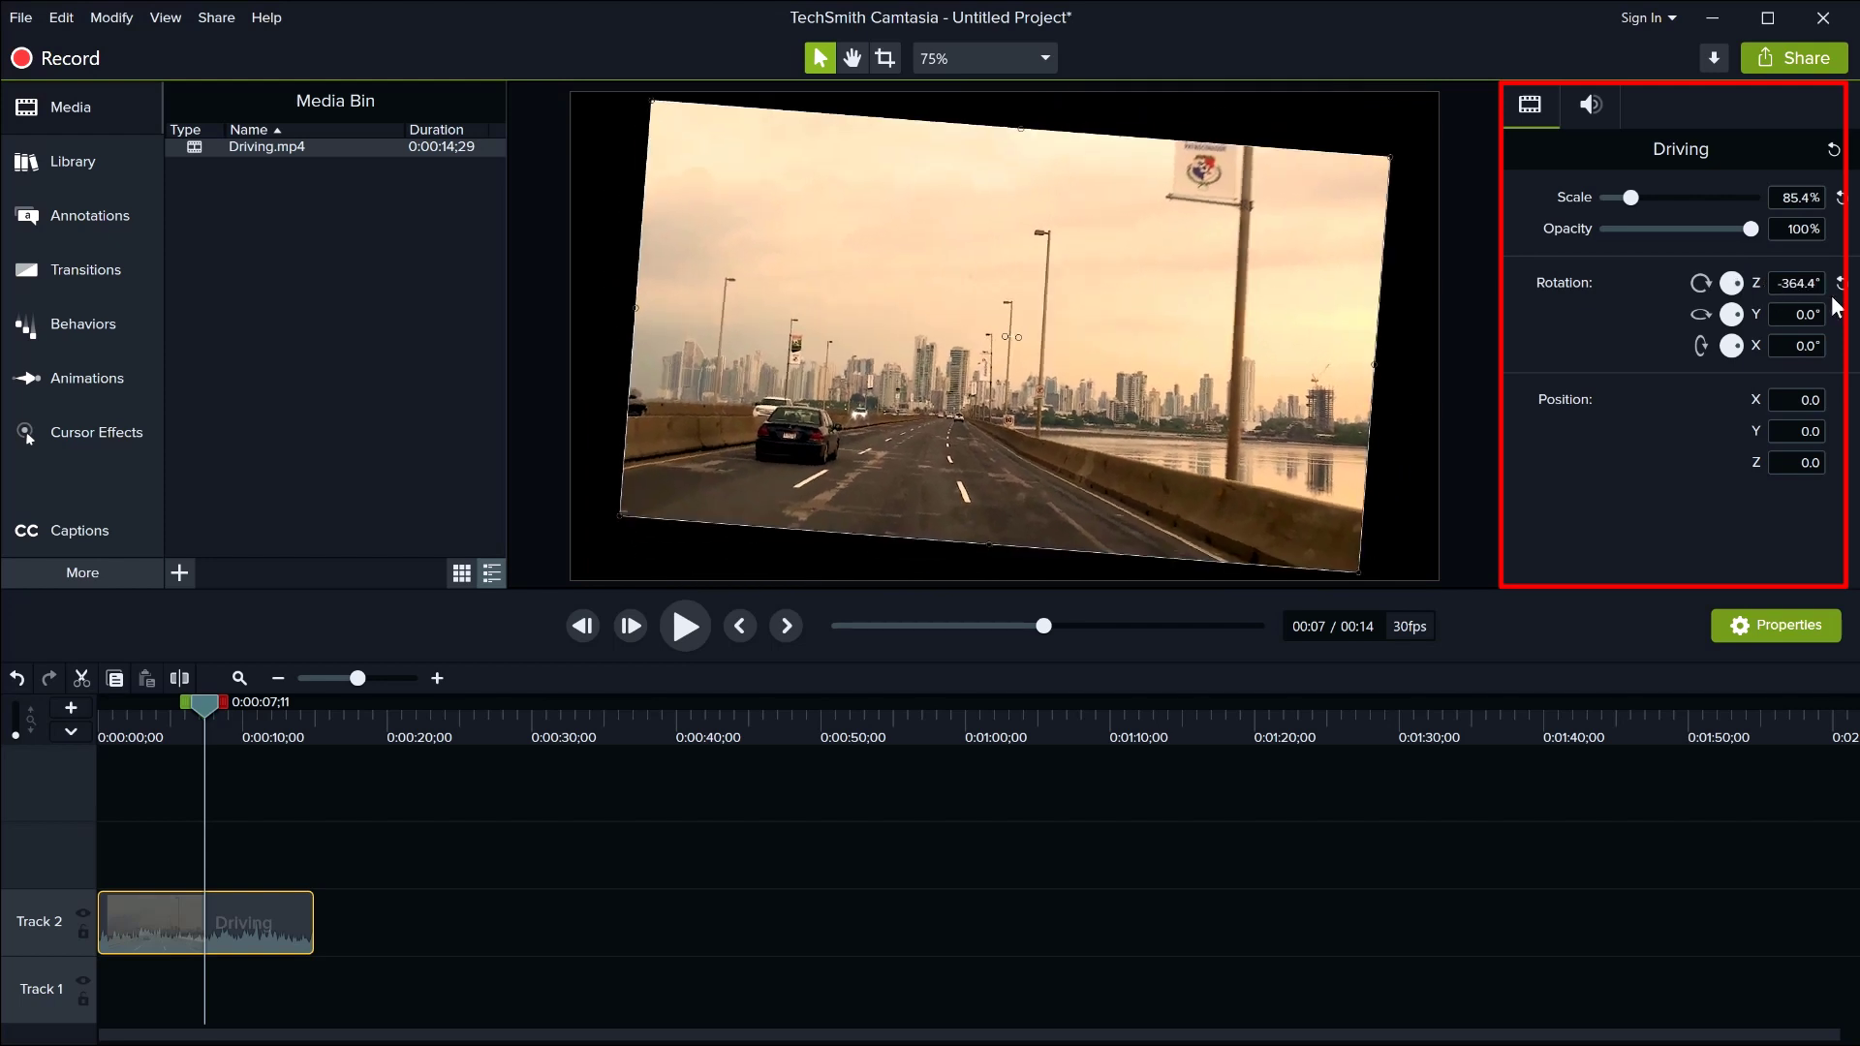
pyautogui.click(1840, 283)
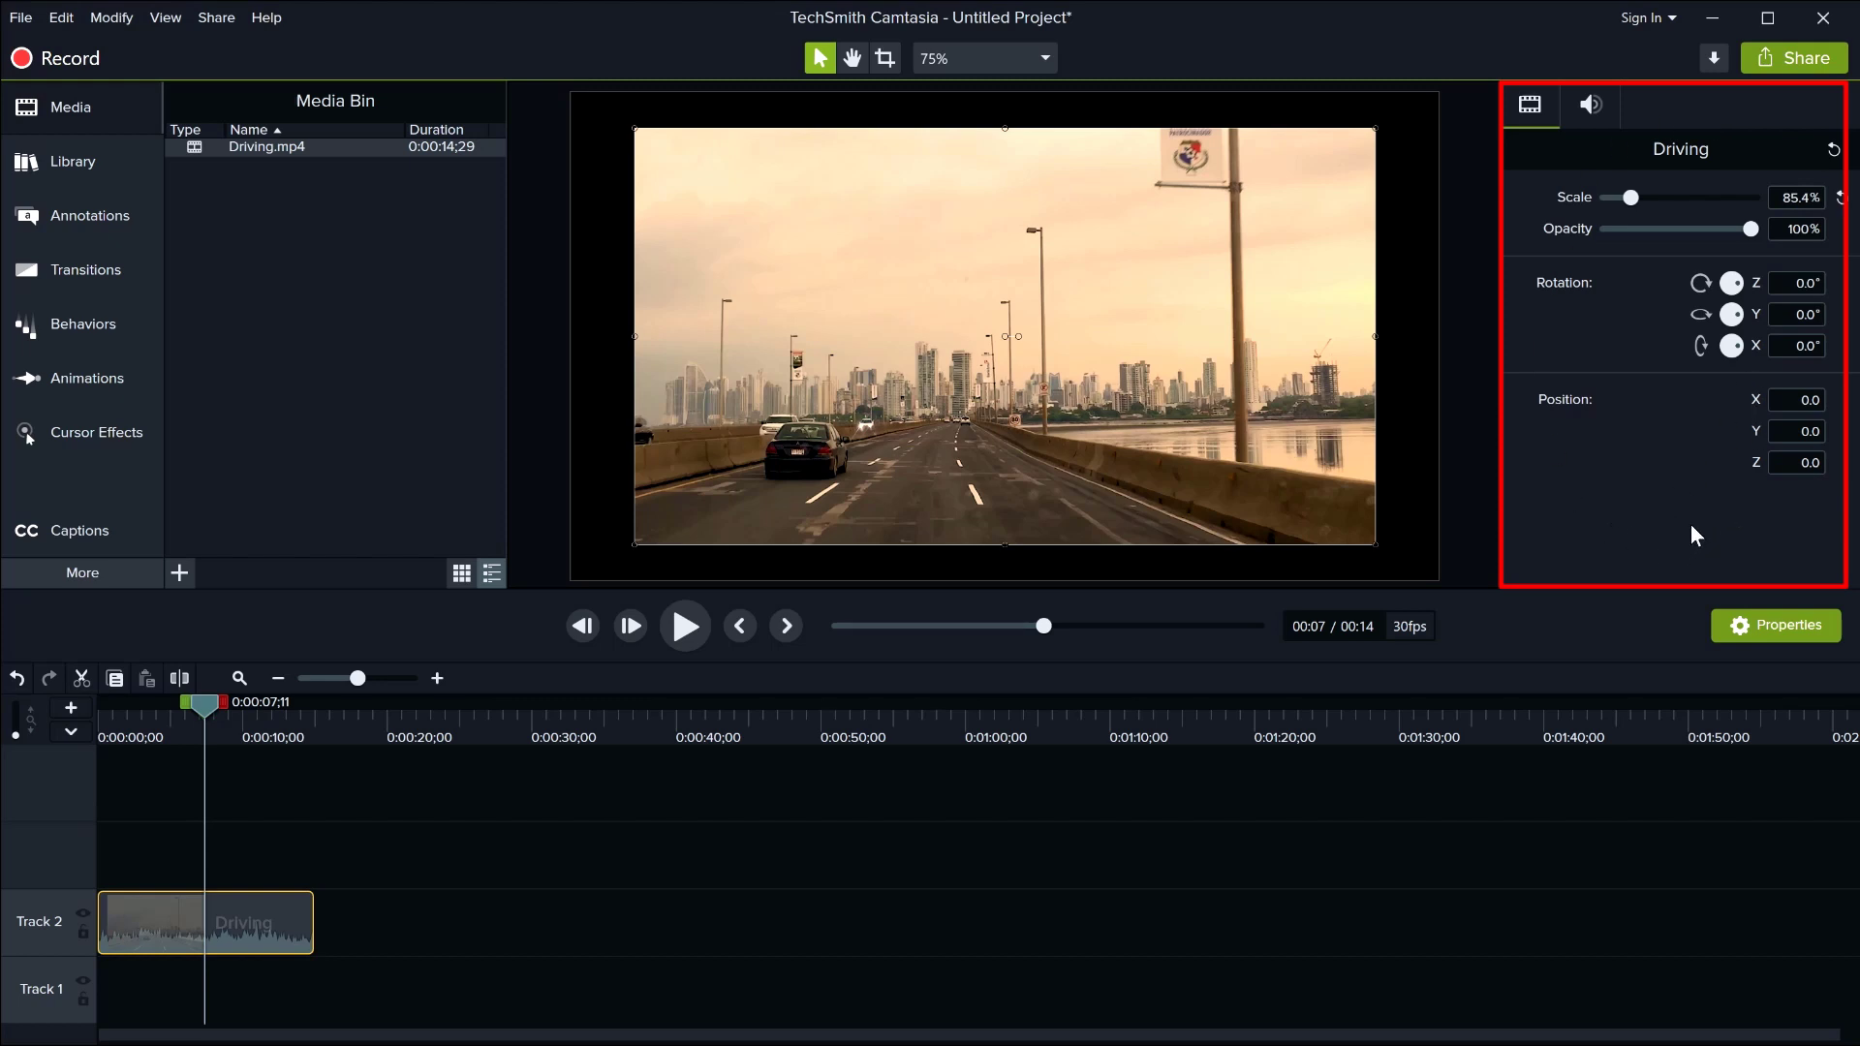
# Step: Raise the Driving clip's audio gain to 140% and bring up the Transitions gallery
pyautogui.click(1591, 105)
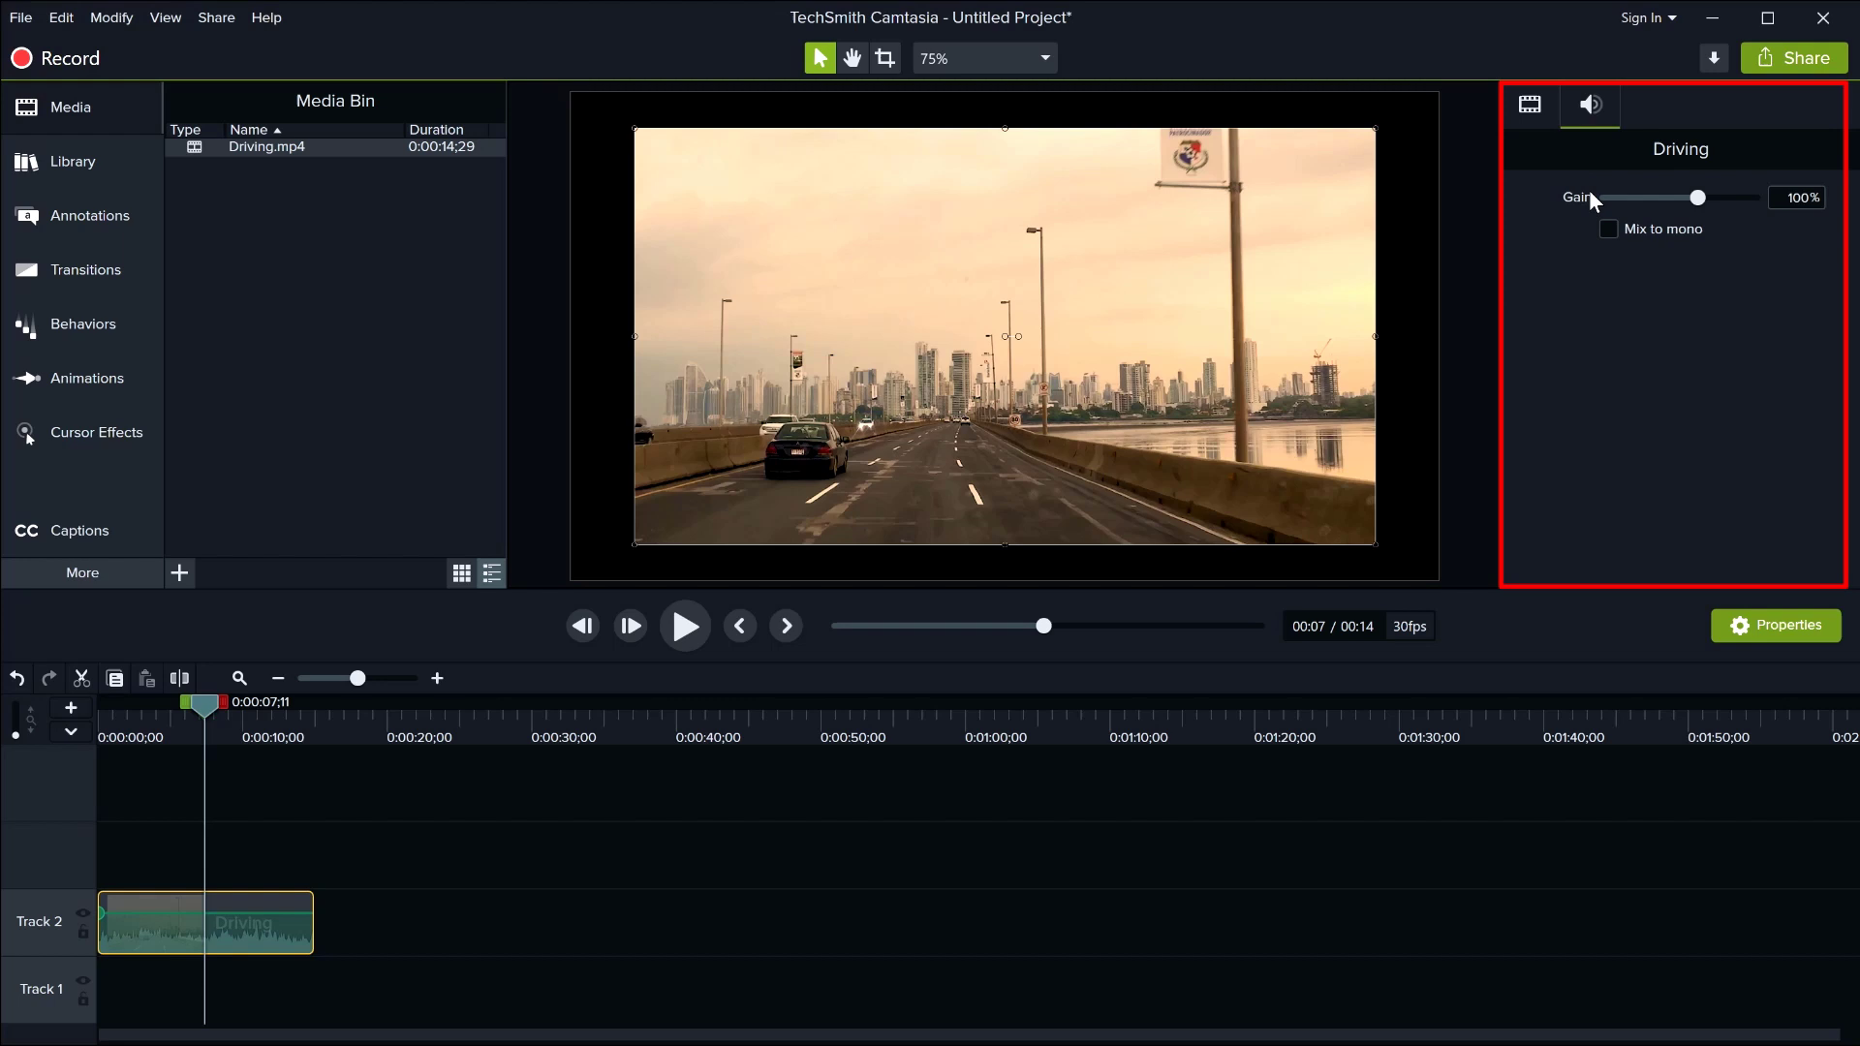
pyautogui.moveTo(1695, 198); pyautogui.dragTo(1714, 198)
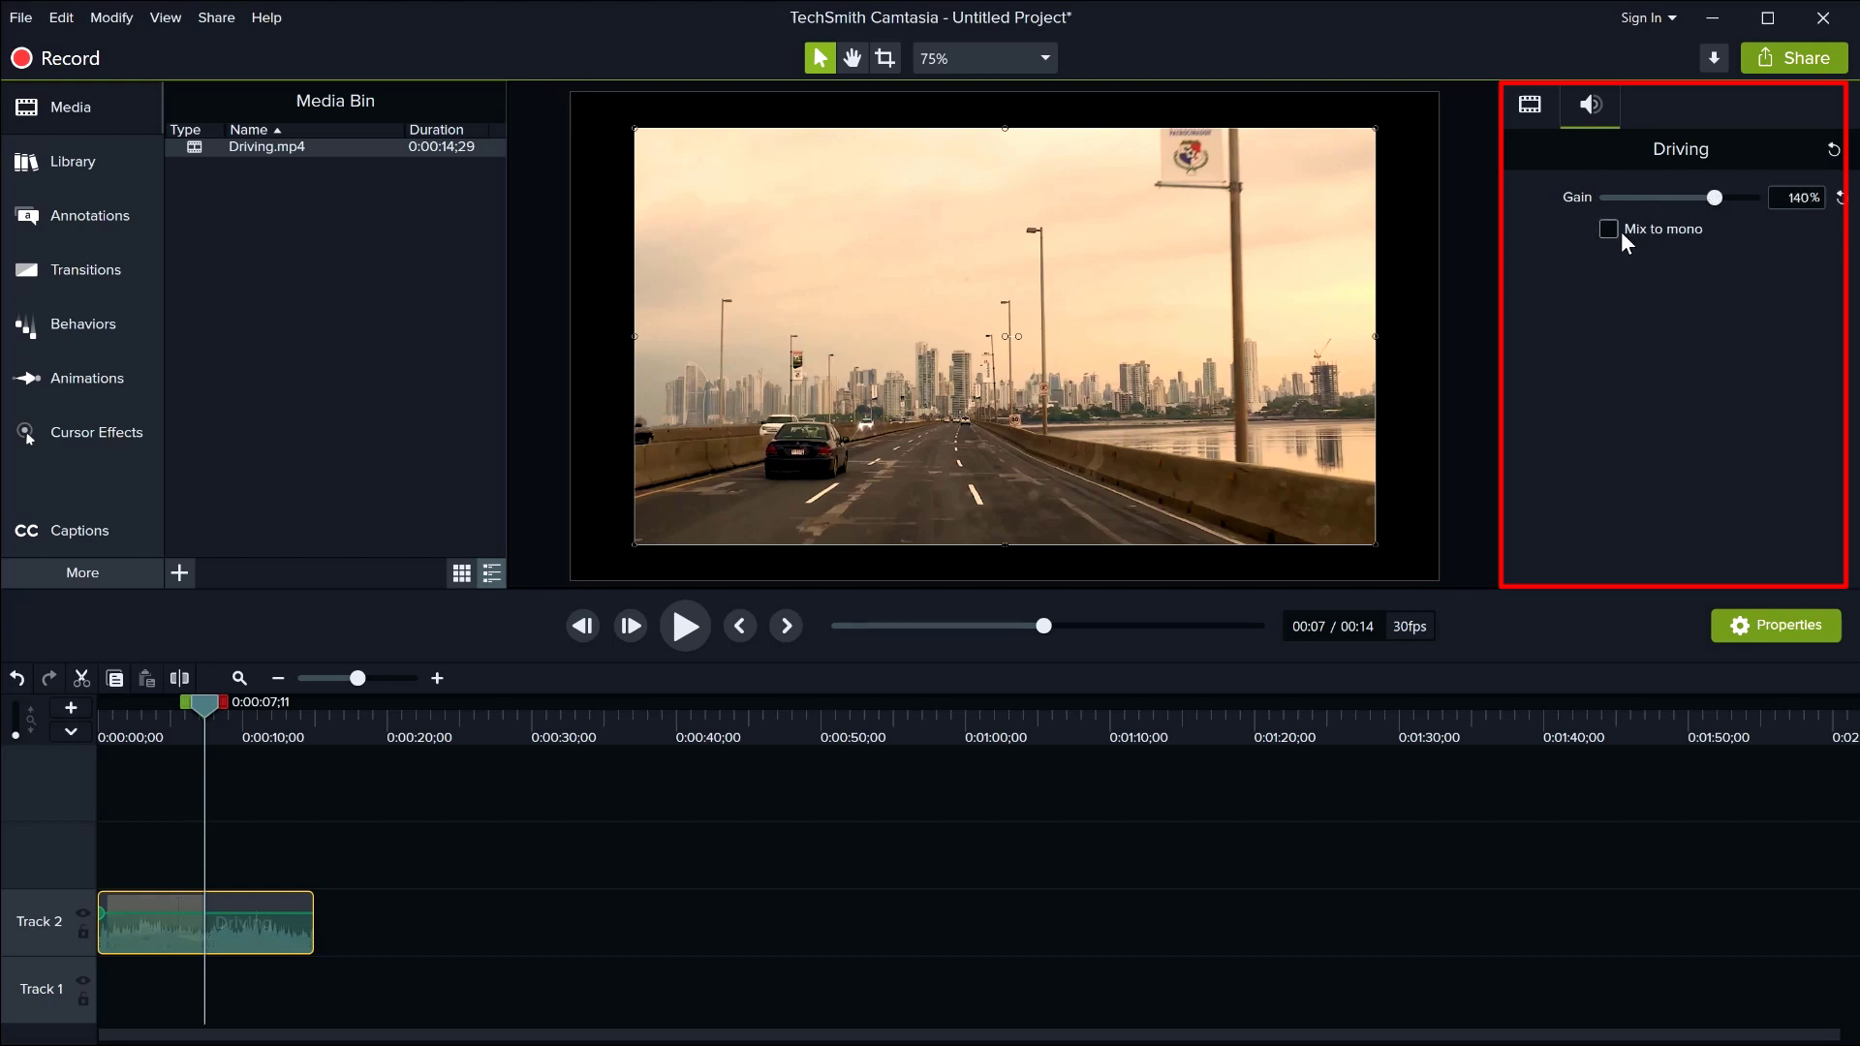
pyautogui.click(60, 291)
# Step: Apply the Fade transition to the Driving clip and select the fade at its start
pyautogui.moveTo(254, 215); pyautogui.dragTo(217, 924)
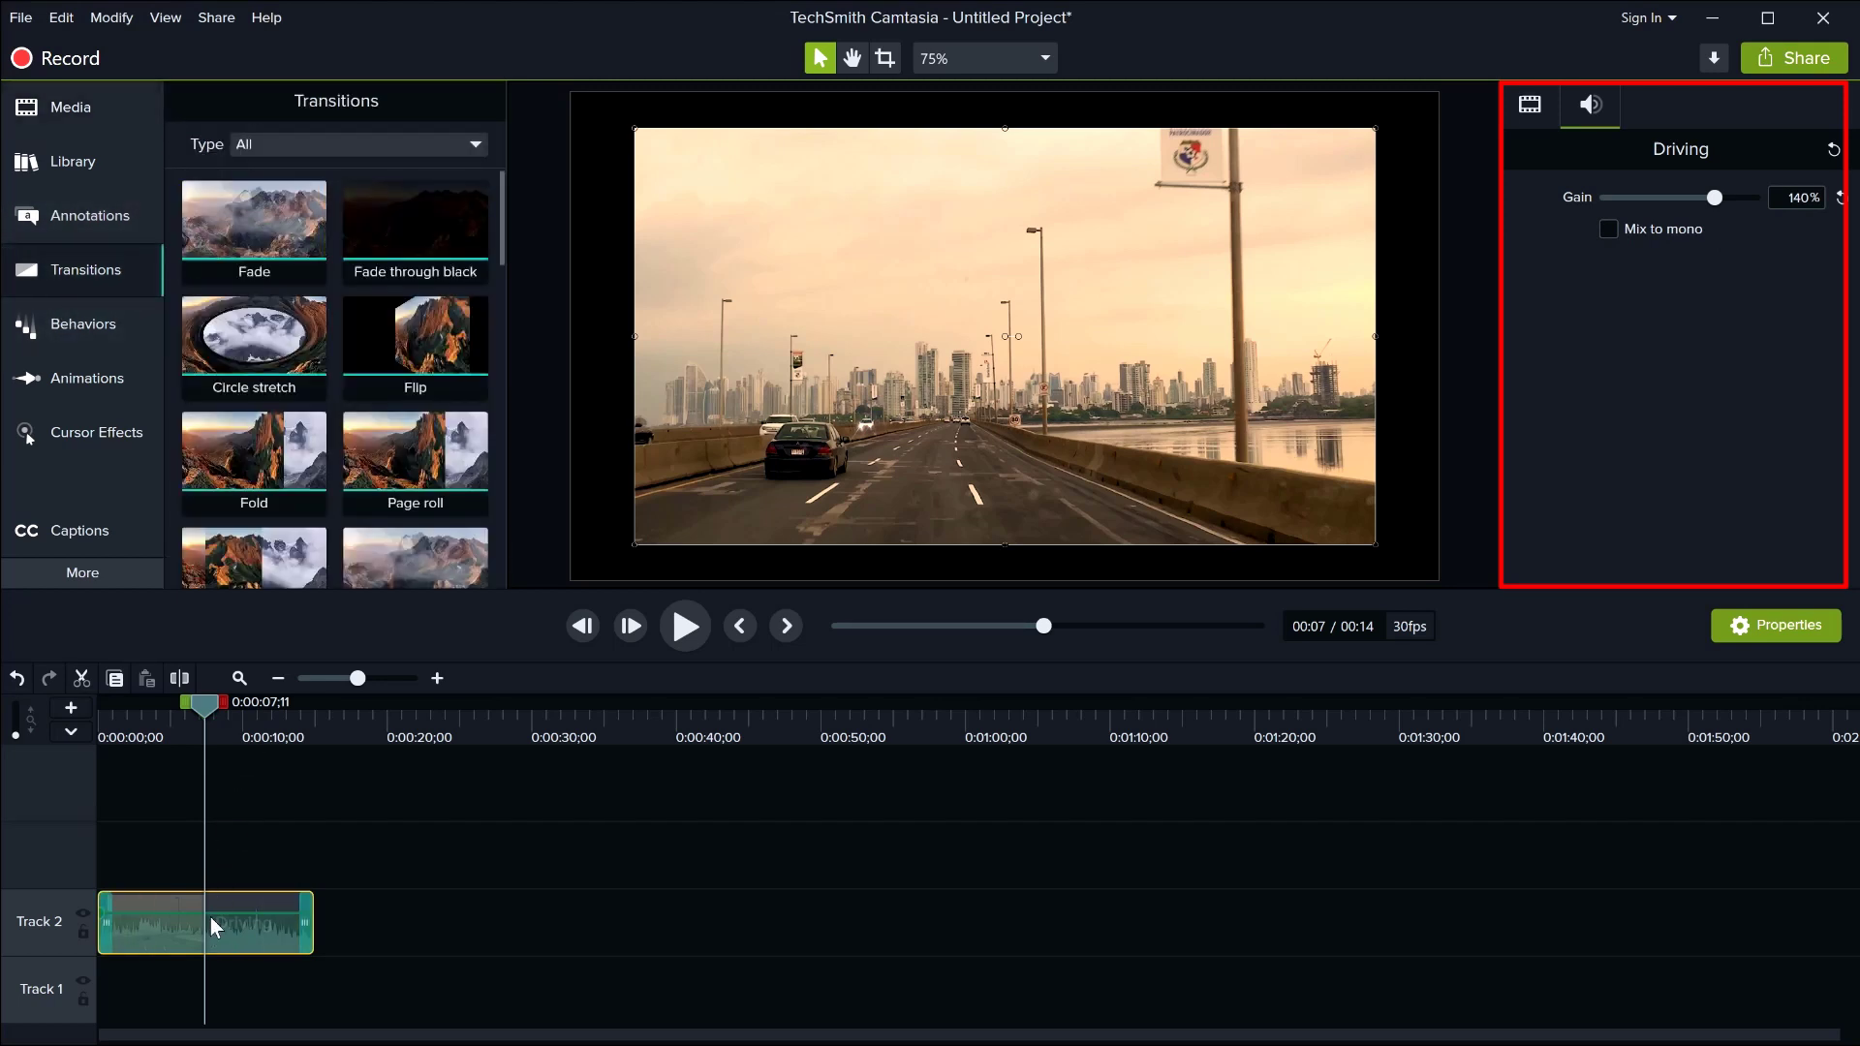
pyautogui.click(114, 922)
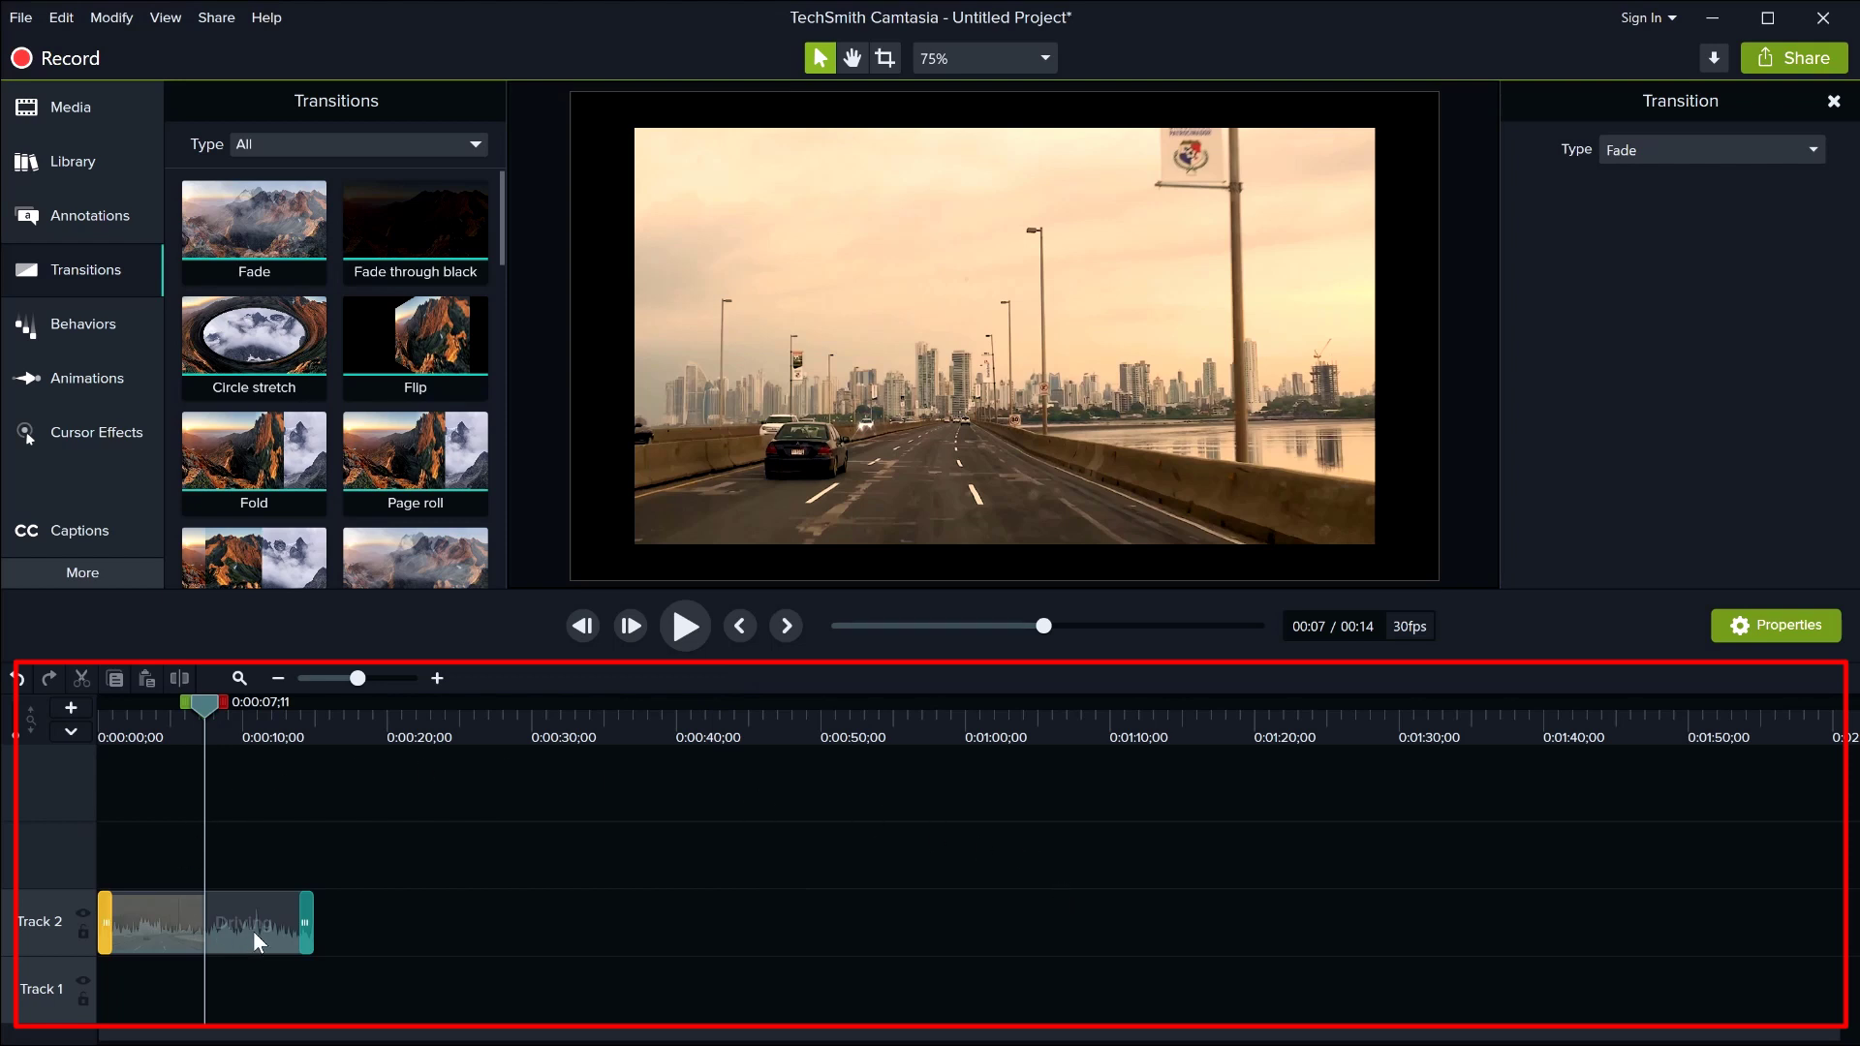
# Step: Move Driving.mp4 from Track 2 to Track 1, then import IMG_0773.MOV onto Track 2 after it
pyautogui.click(70, 107)
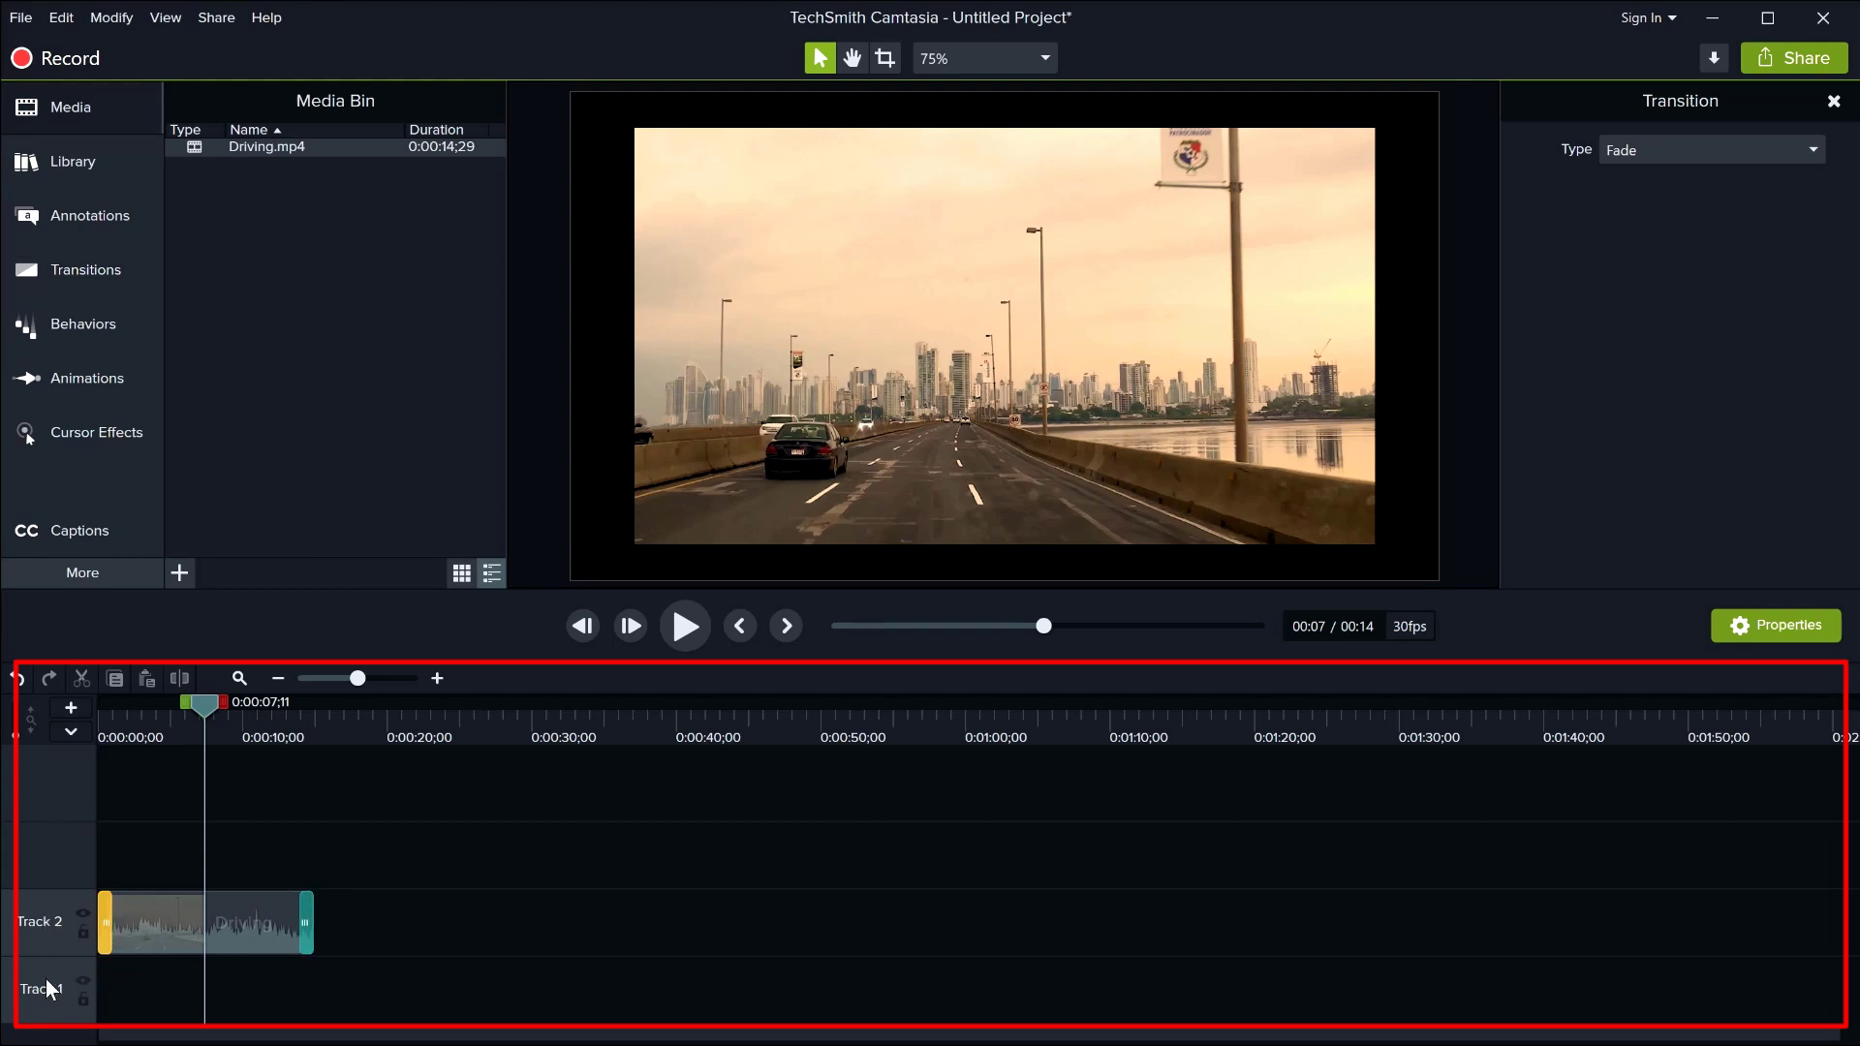
pyautogui.click(265, 916)
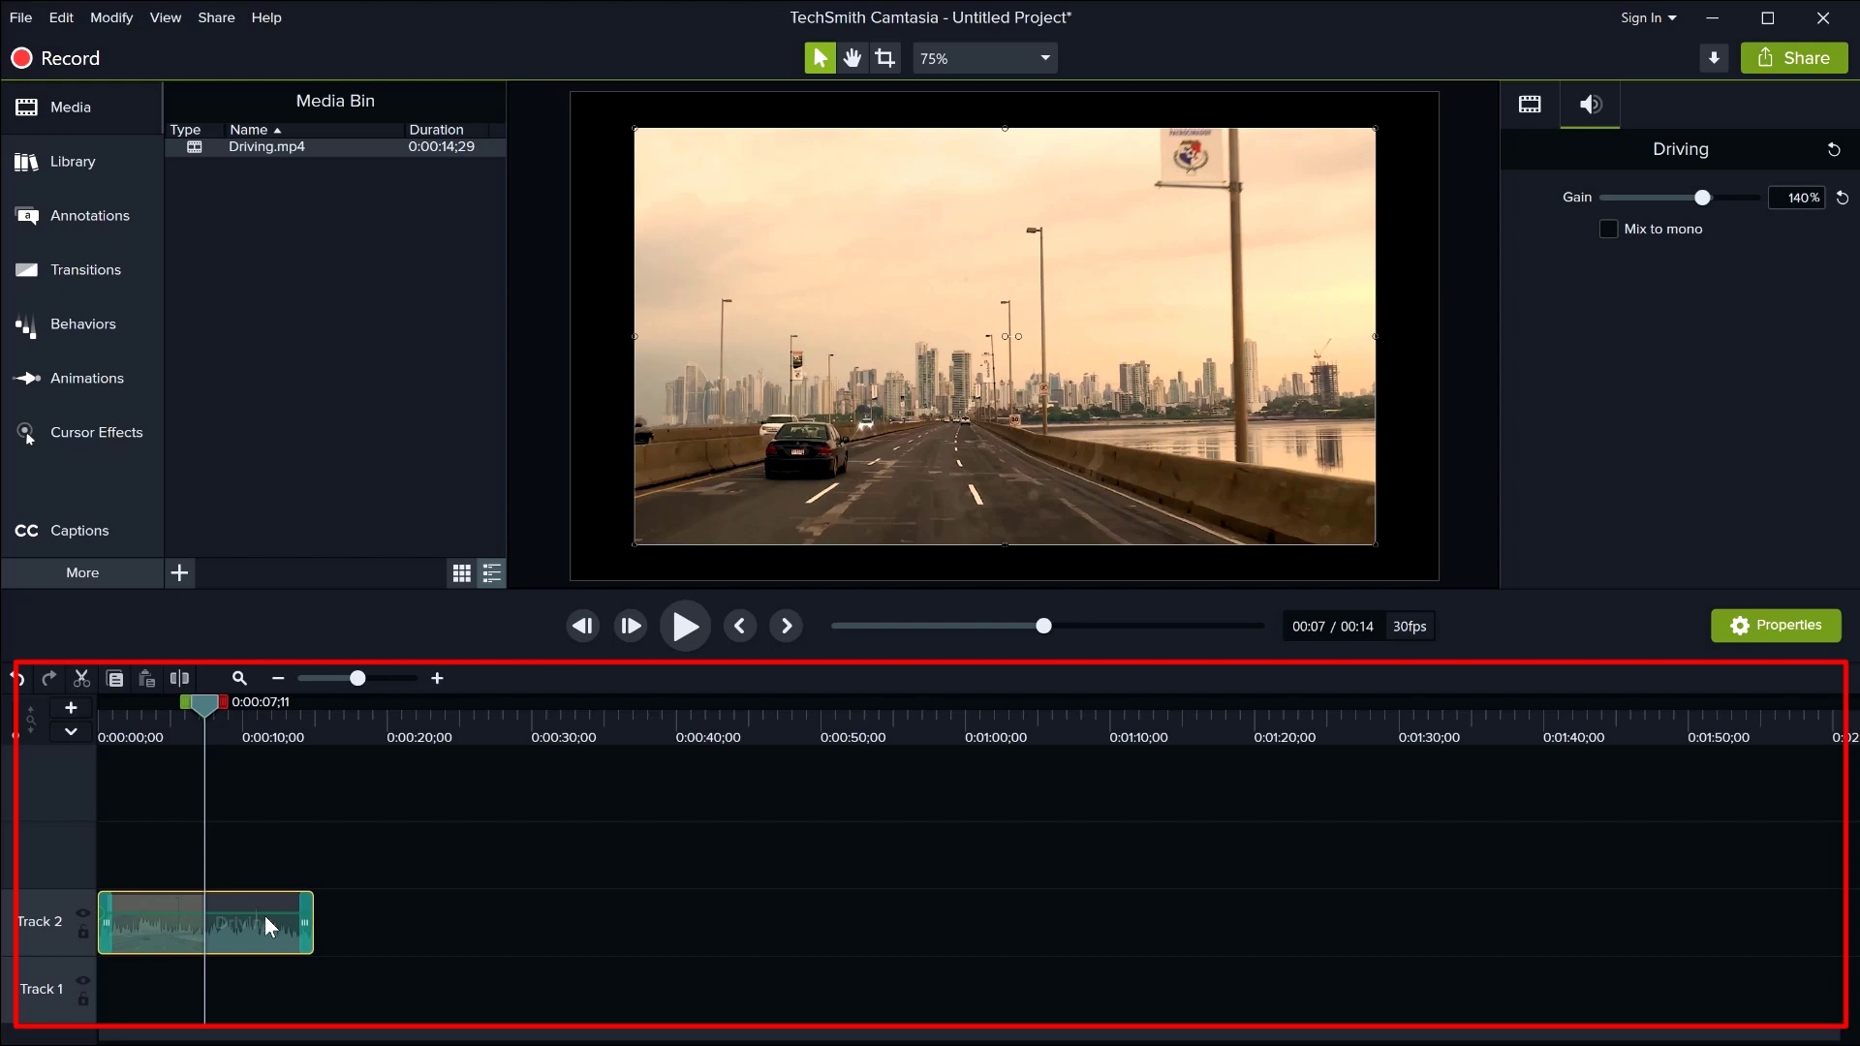
pyautogui.press('Delete')
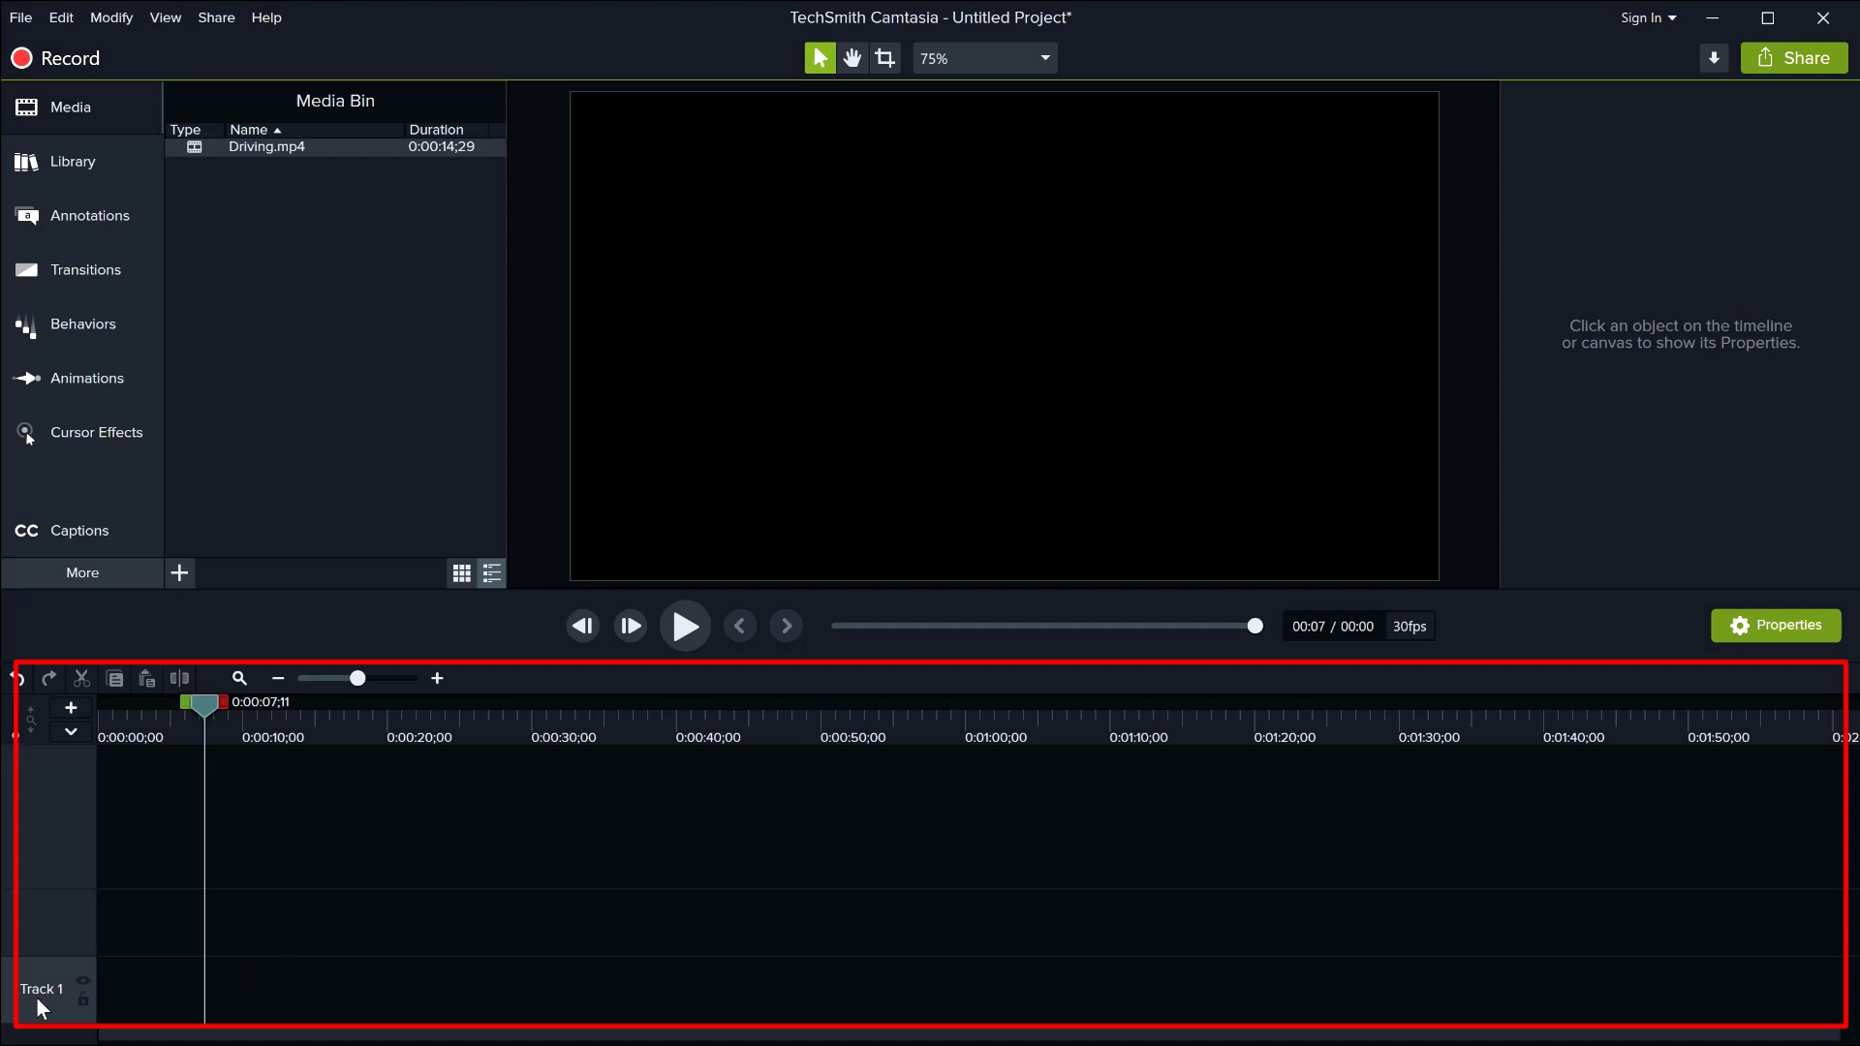
pyautogui.moveTo(244, 146); pyautogui.dragTo(96, 1012)
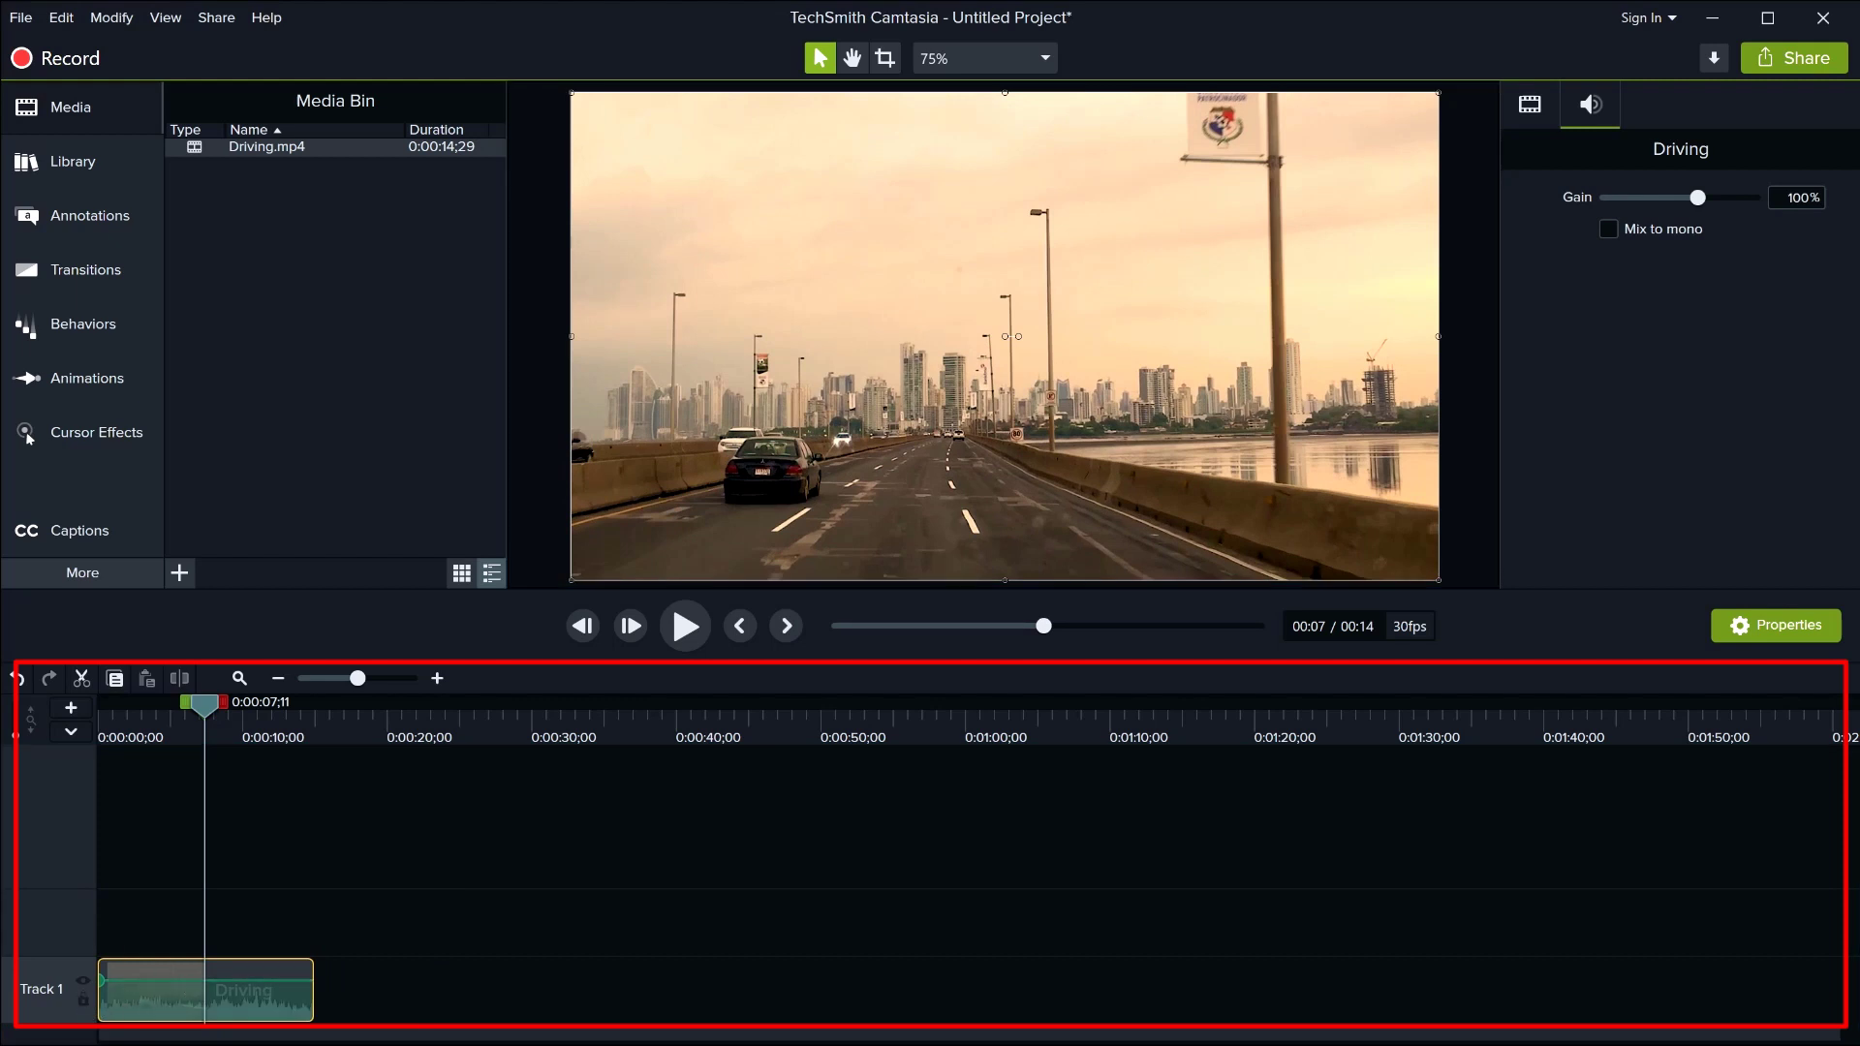
pyautogui.moveTo(178, 678); pyautogui.dragTo(249, 241)
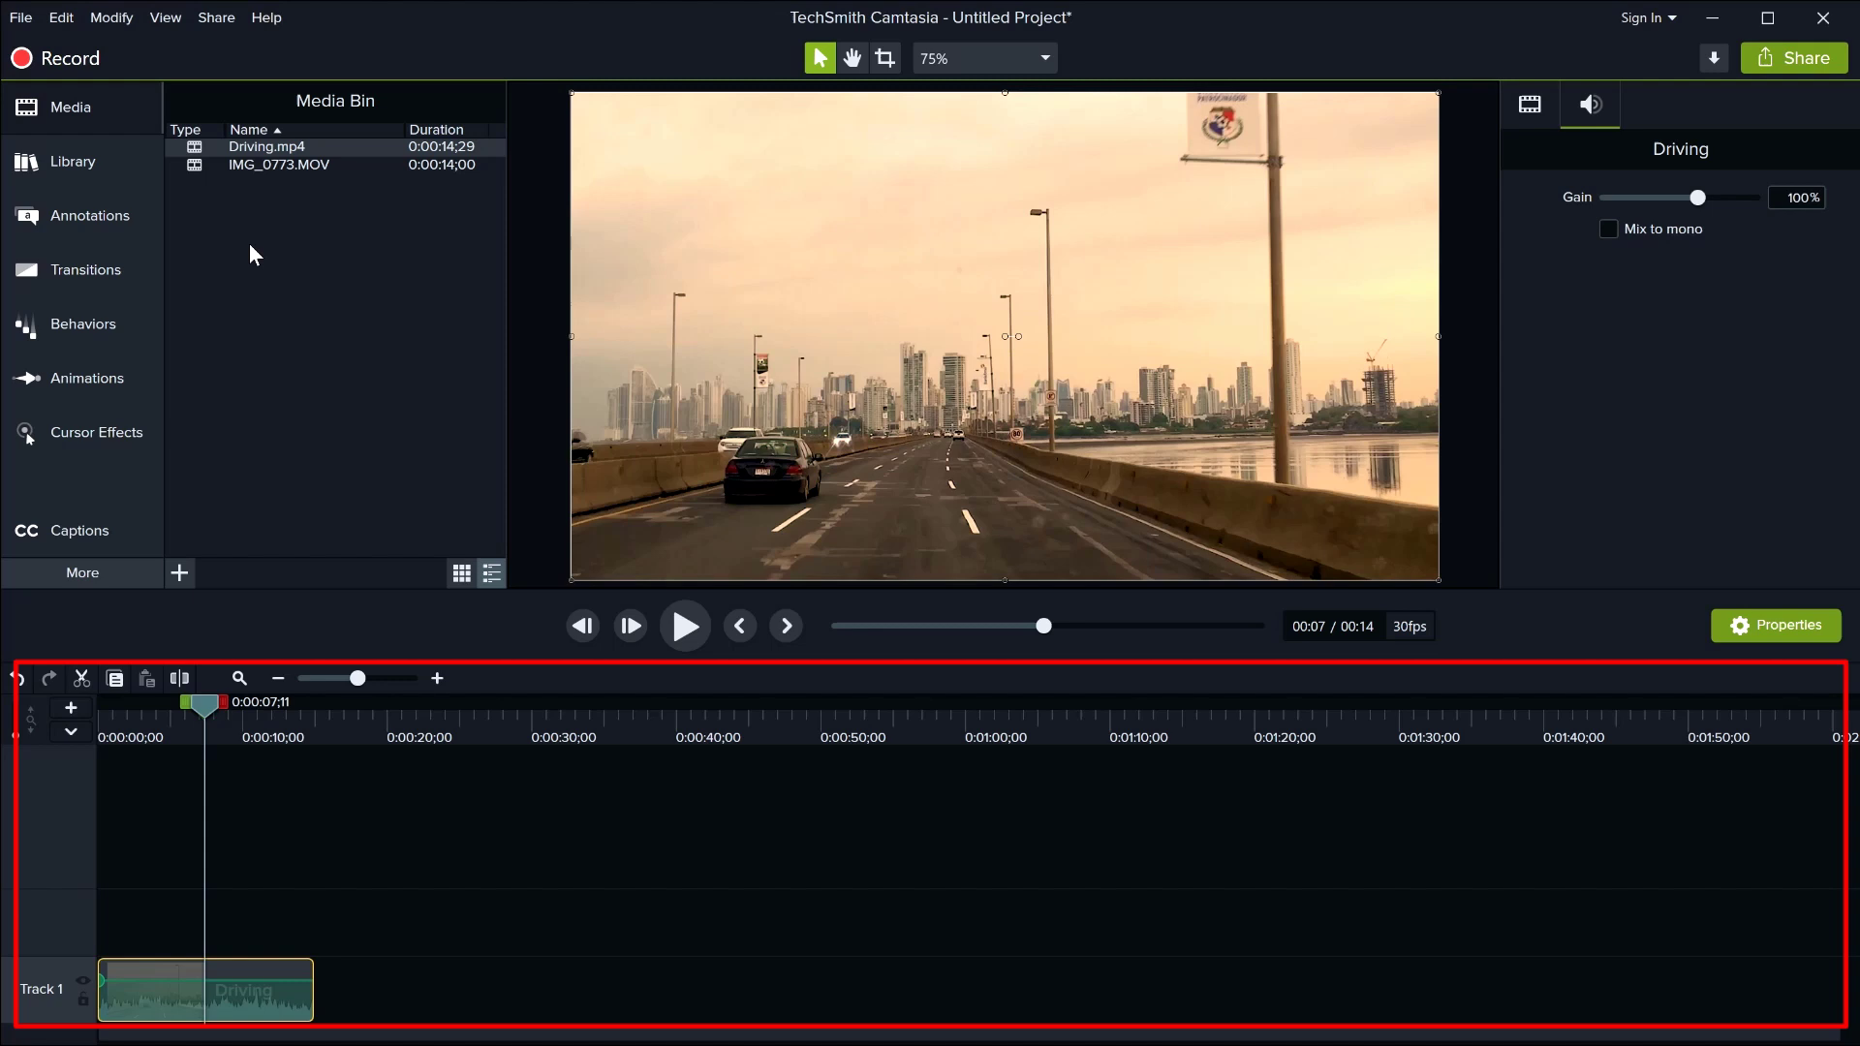
pyautogui.moveTo(304, 165); pyautogui.dragTo(318, 939)
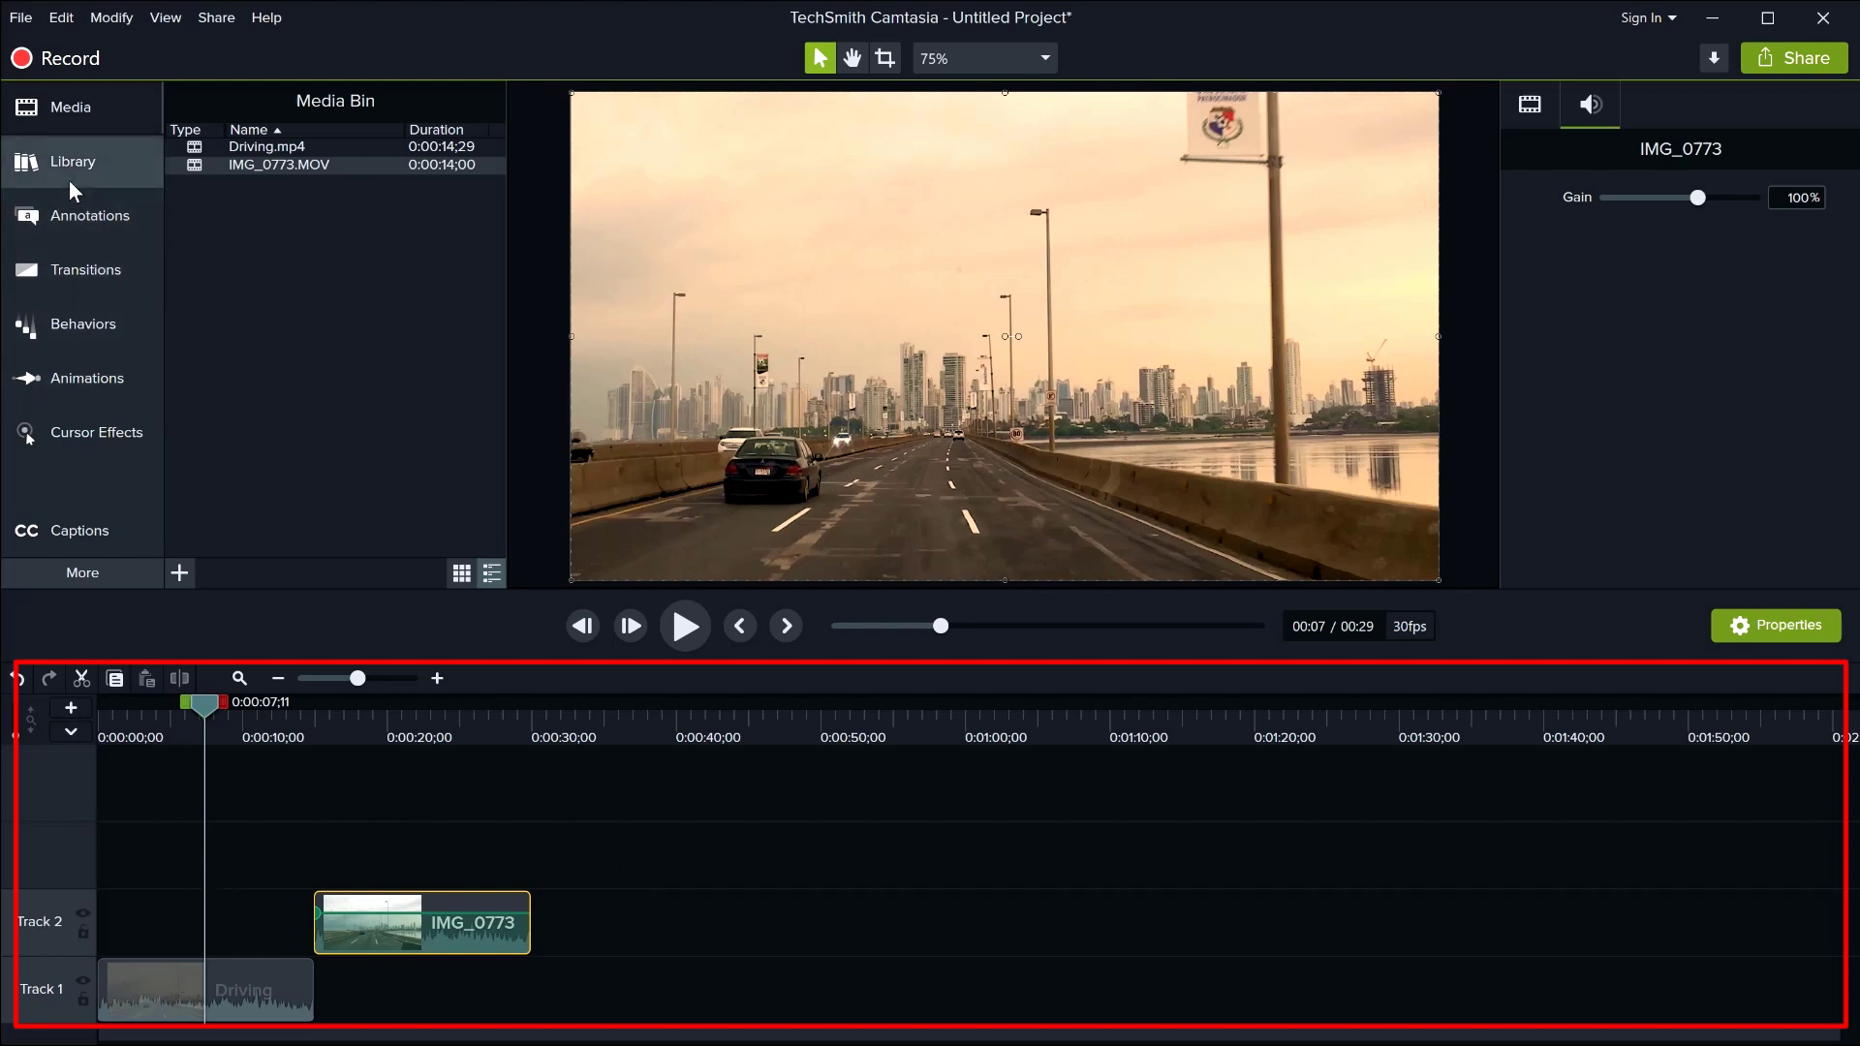
# Step: Add the red ABC callout to Track 3 and position it at the video's upper right
pyautogui.click(70, 223)
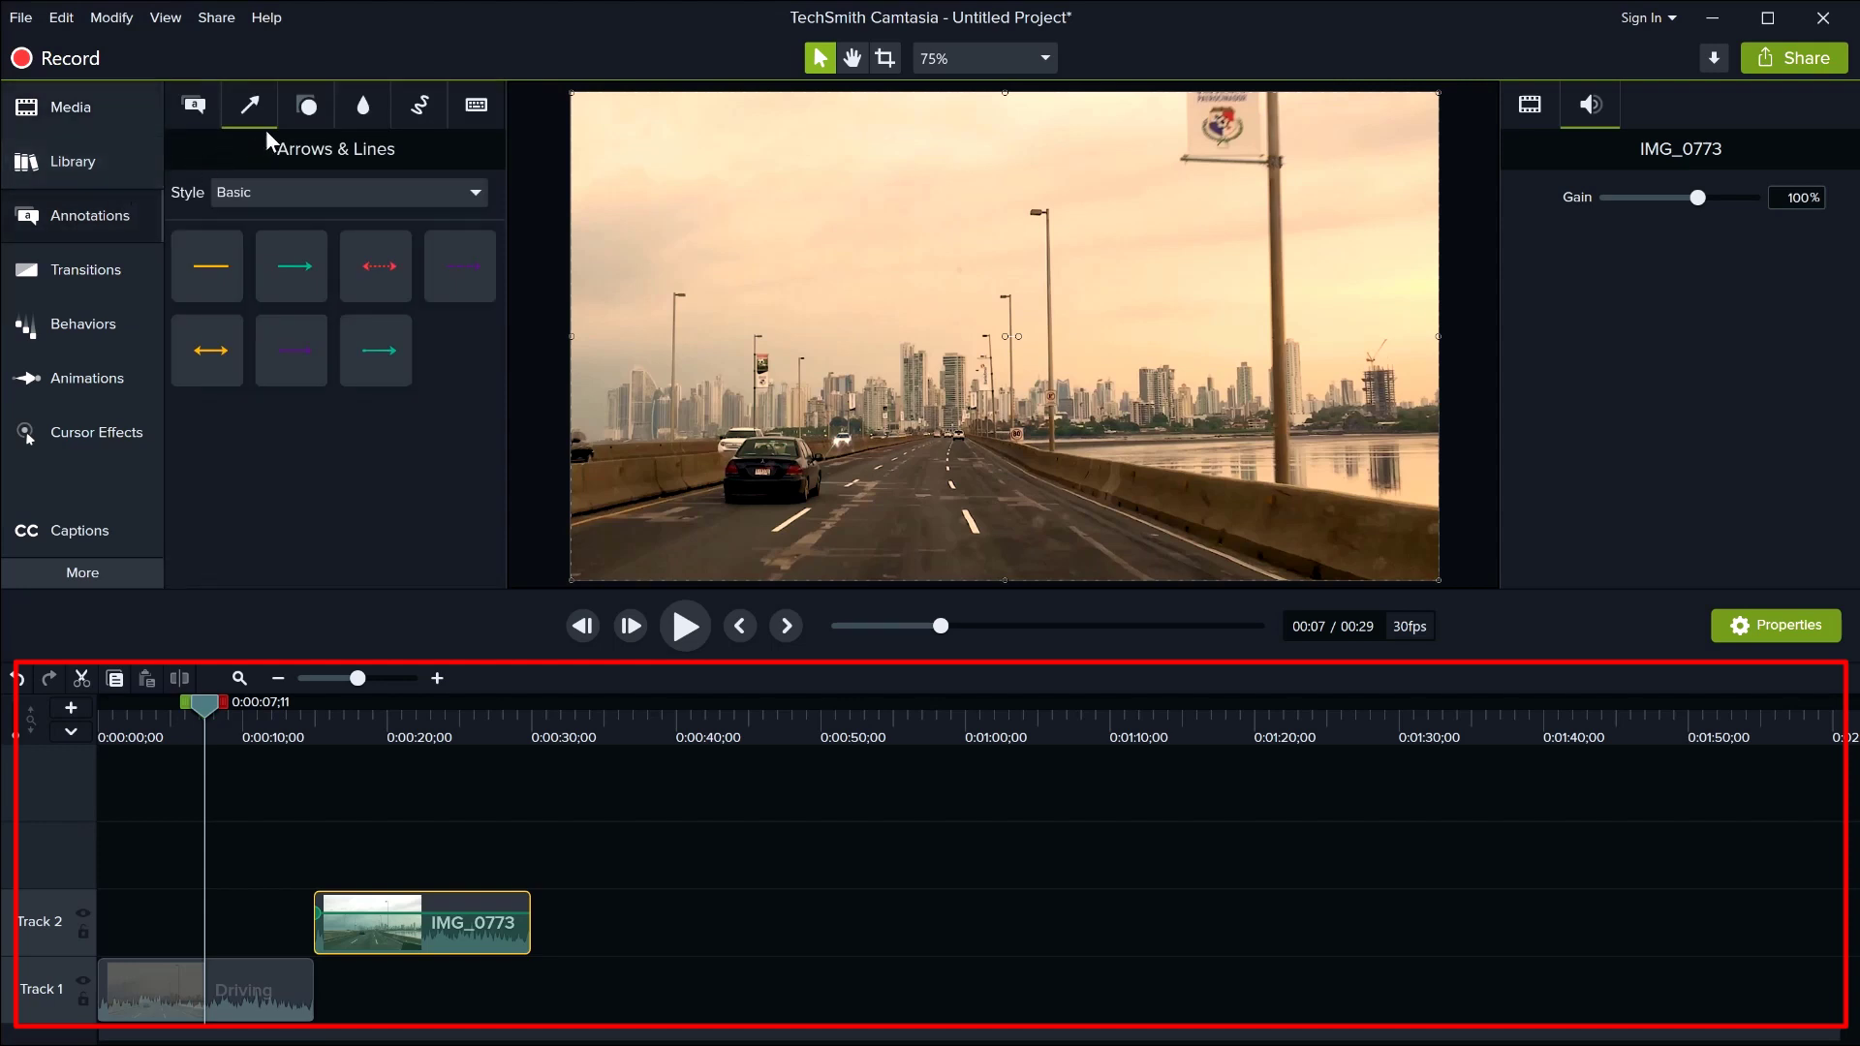
pyautogui.click(186, 111)
pyautogui.moveTo(291, 269); pyautogui.dragTo(375, 850)
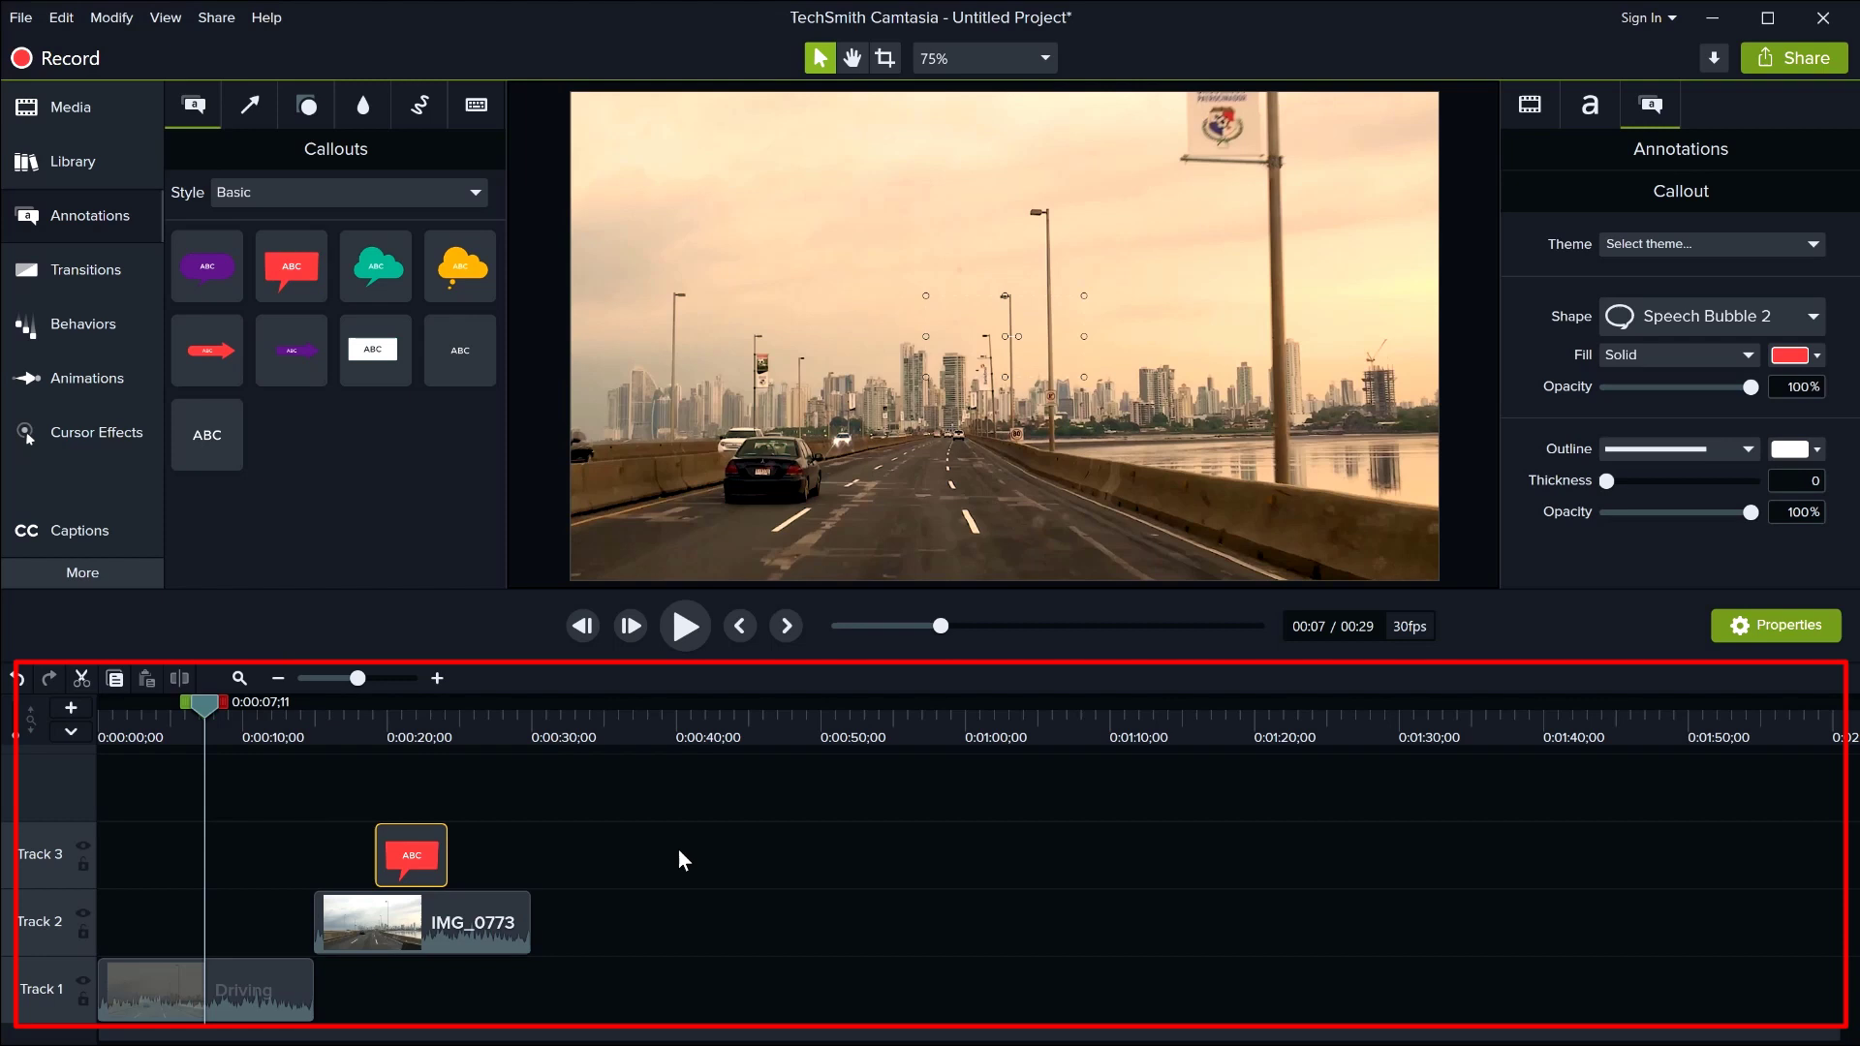
pyautogui.click(415, 727)
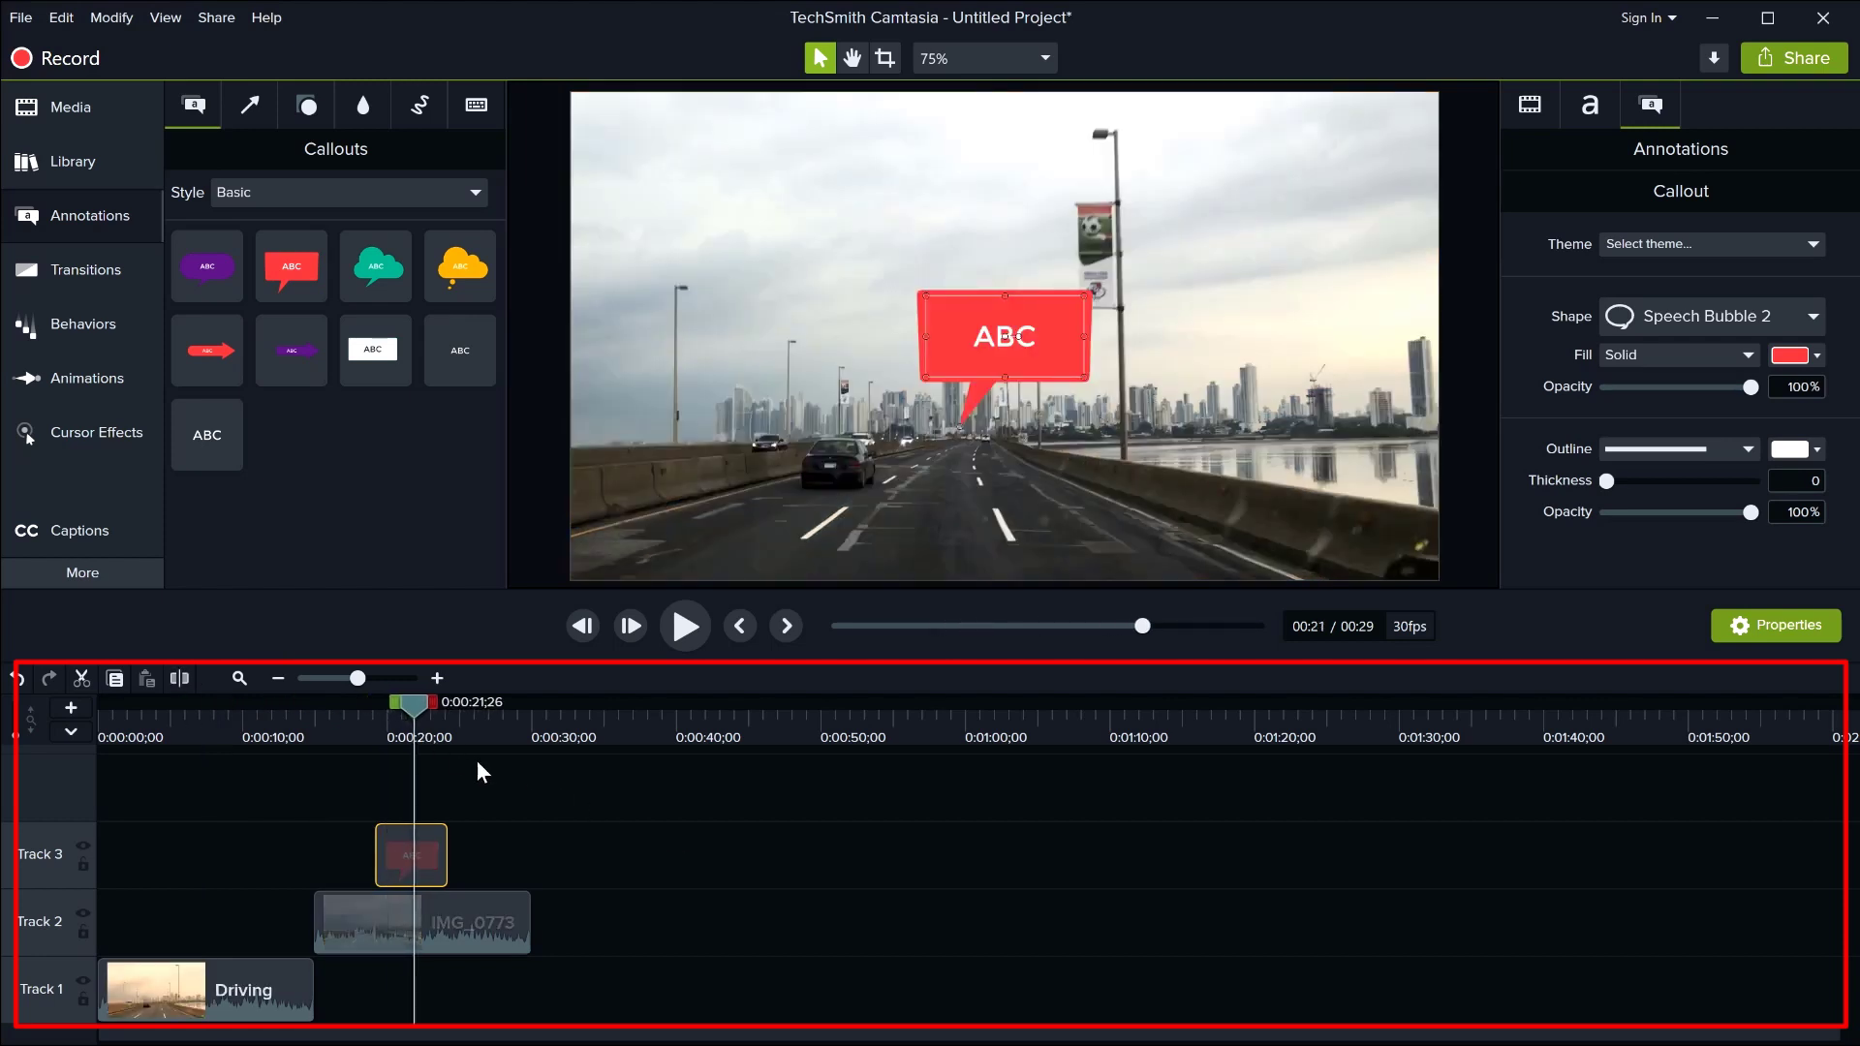
pyautogui.moveTo(1027, 334); pyautogui.dragTo(1312, 206)
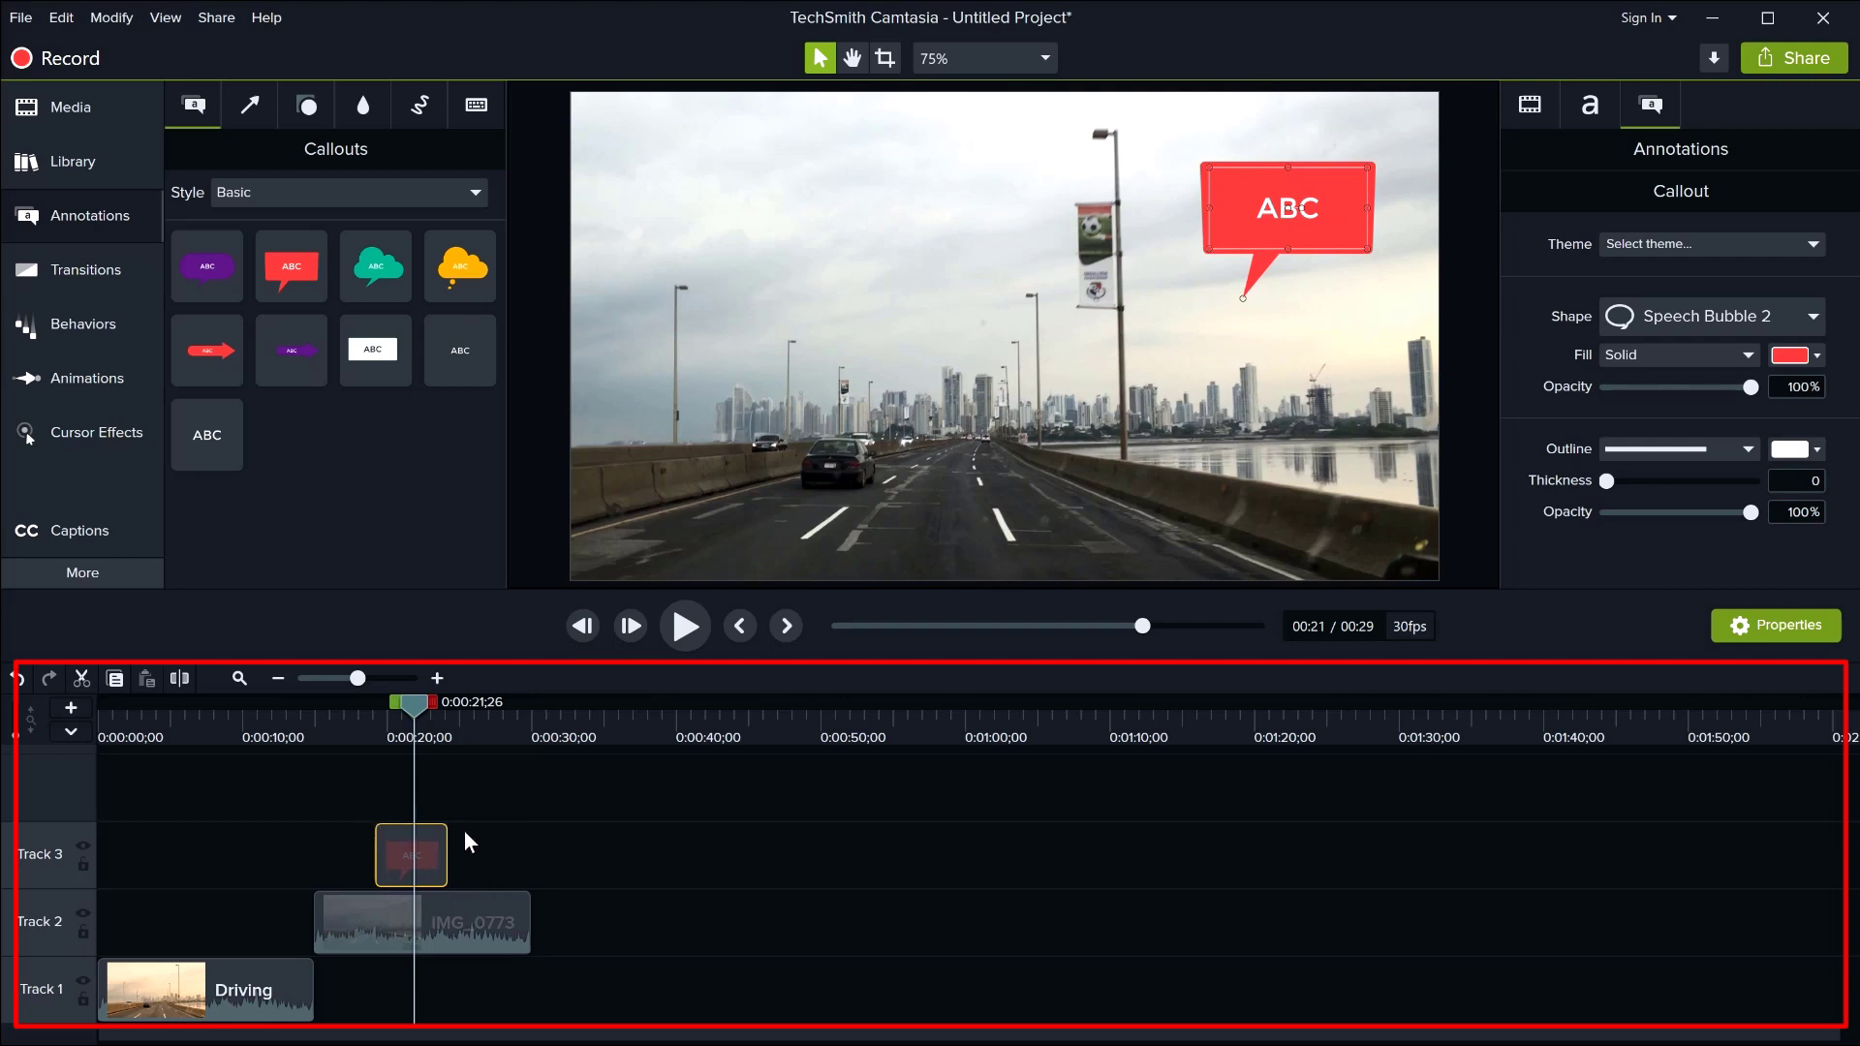
# Step: Add the purple speech-bubble callout after the red one on Track 3, placed at the lower right
pyautogui.moveTo(418, 705); pyautogui.dragTo(490, 706)
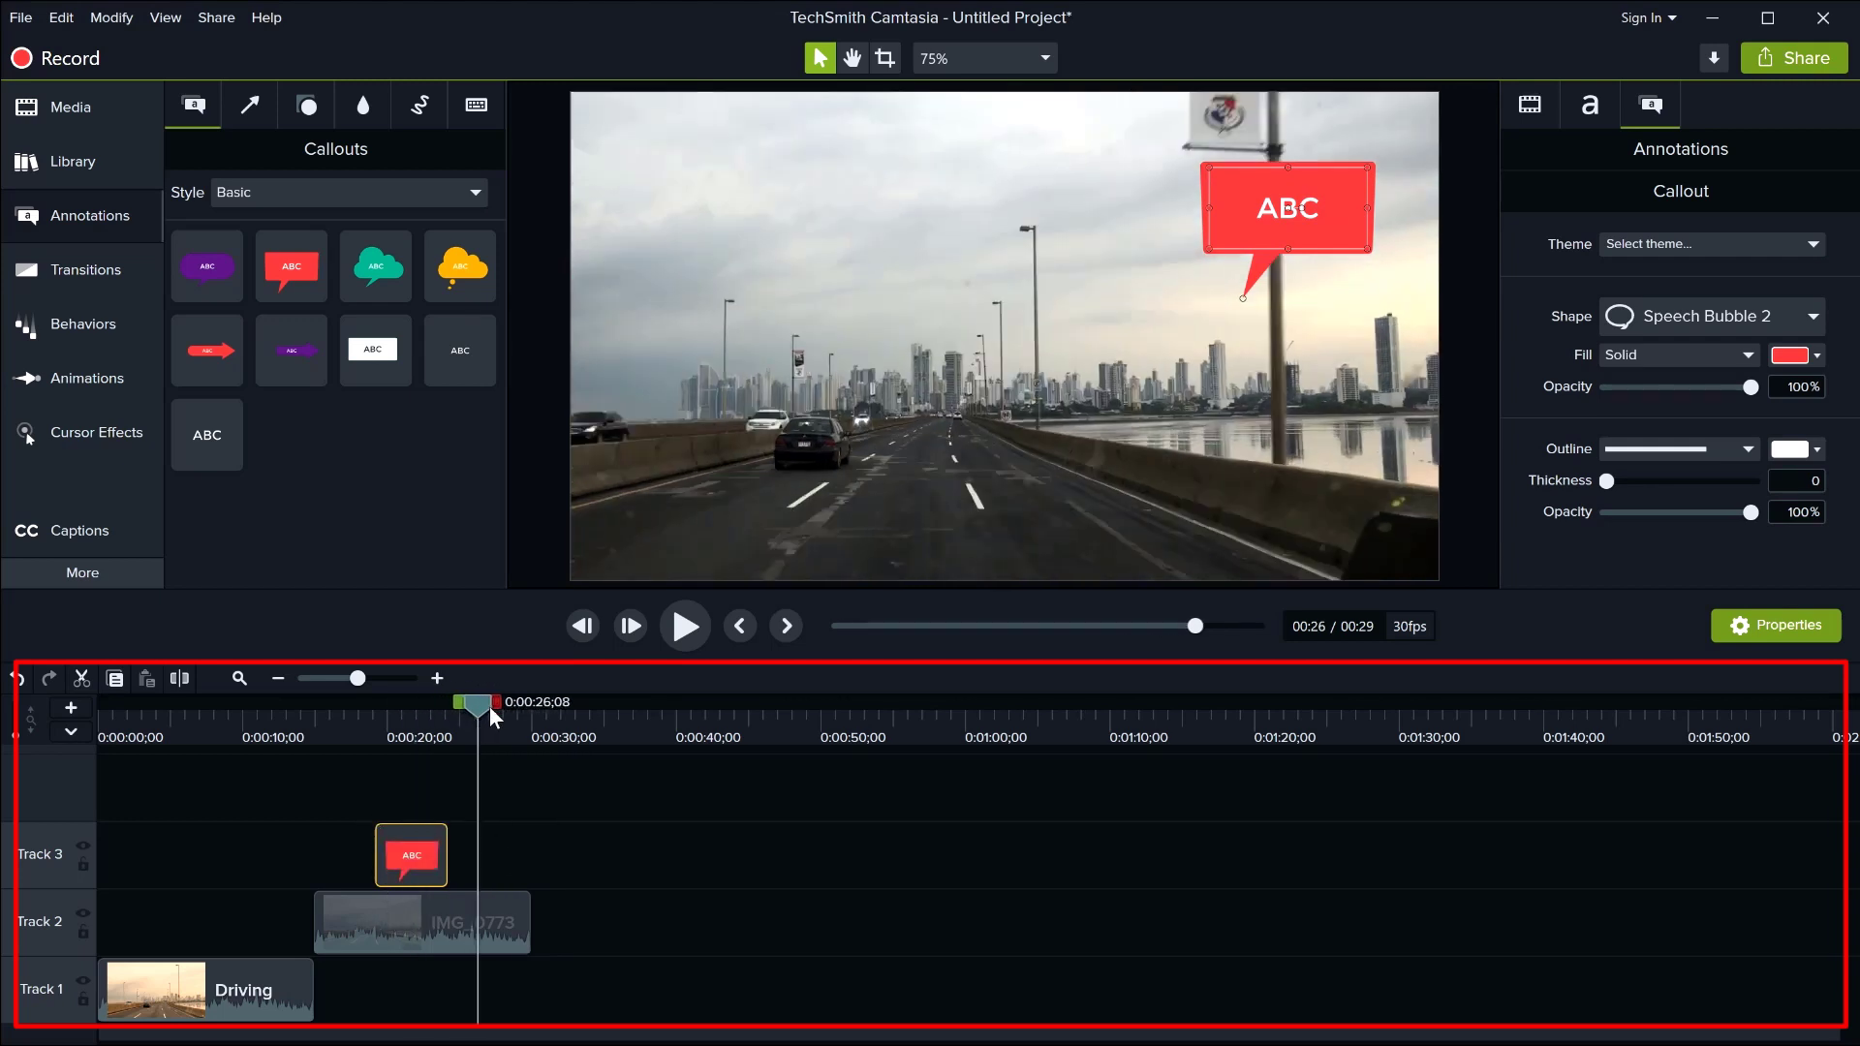
pyautogui.moveTo(207, 266); pyautogui.dragTo(487, 847)
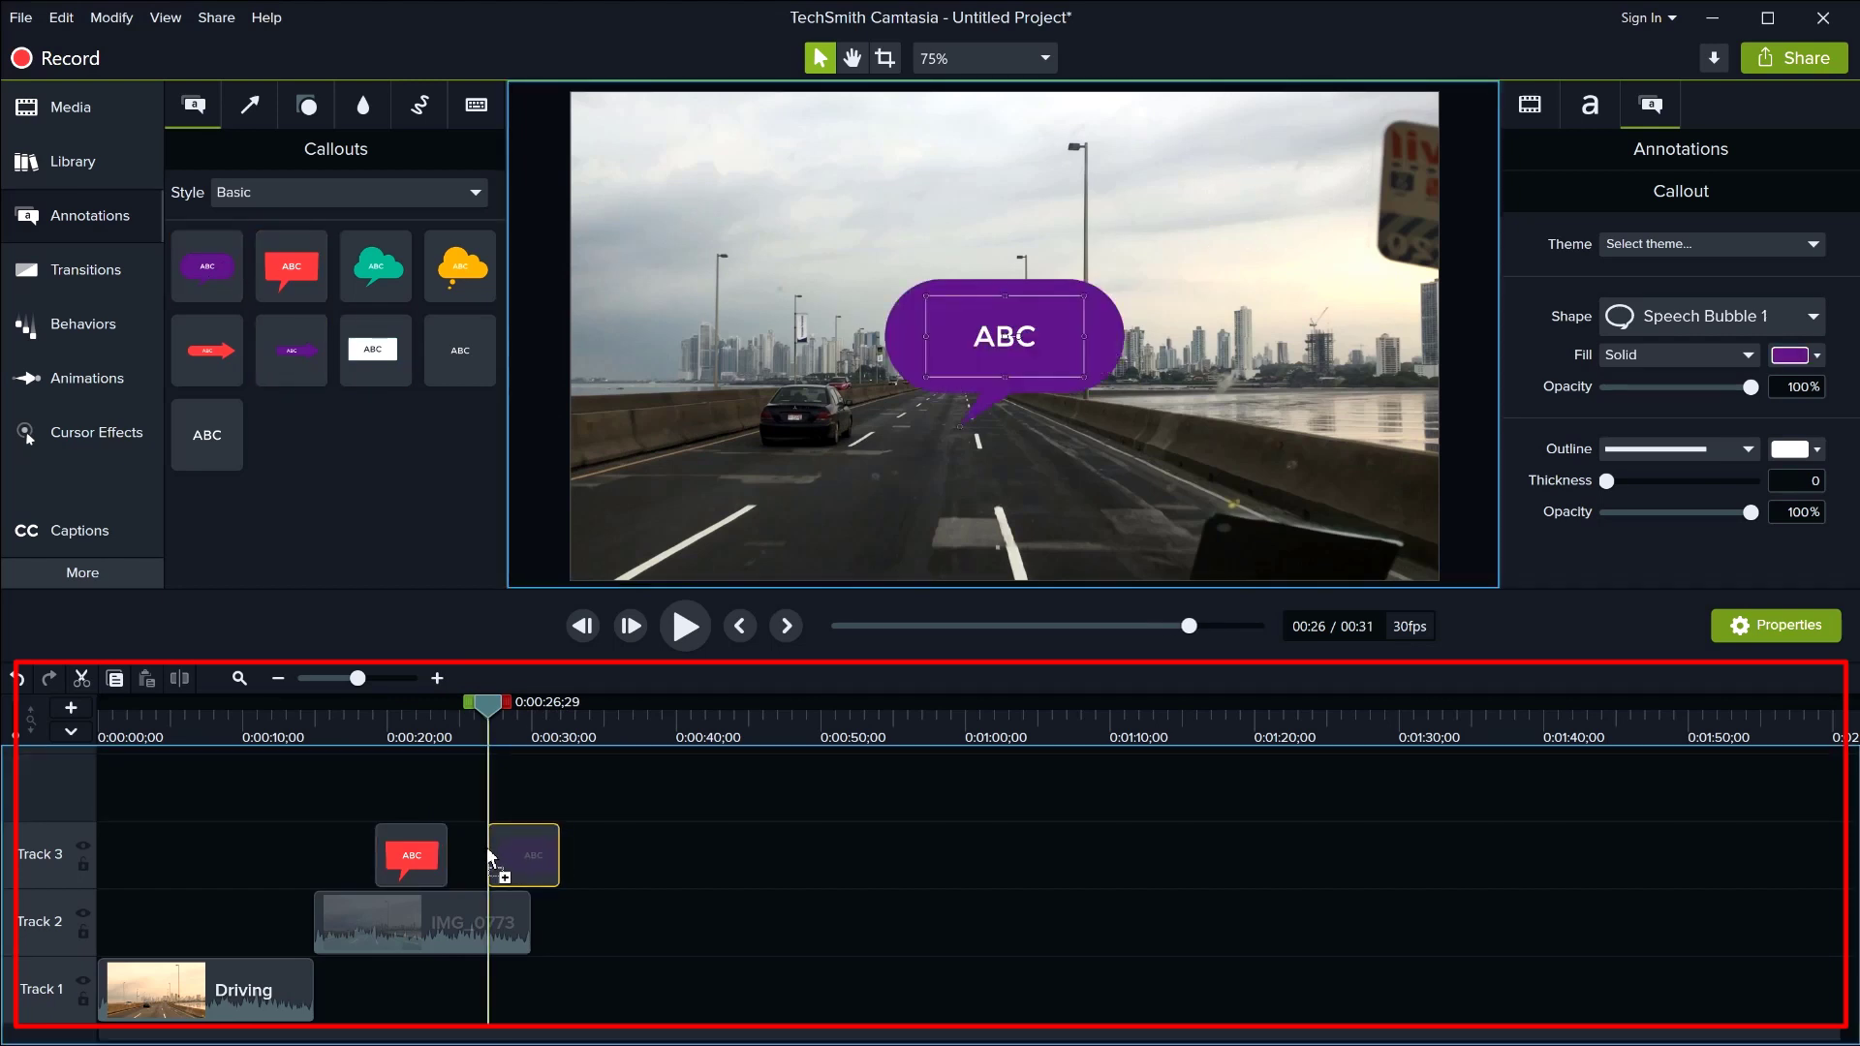
pyautogui.moveTo(496, 699)
pyautogui.mouseDown()
pyautogui.moveTo(521, 705)
pyautogui.moveTo(501, 706)
pyautogui.mouseUp()
pyautogui.moveTo(956, 365); pyautogui.dragTo(1199, 486)
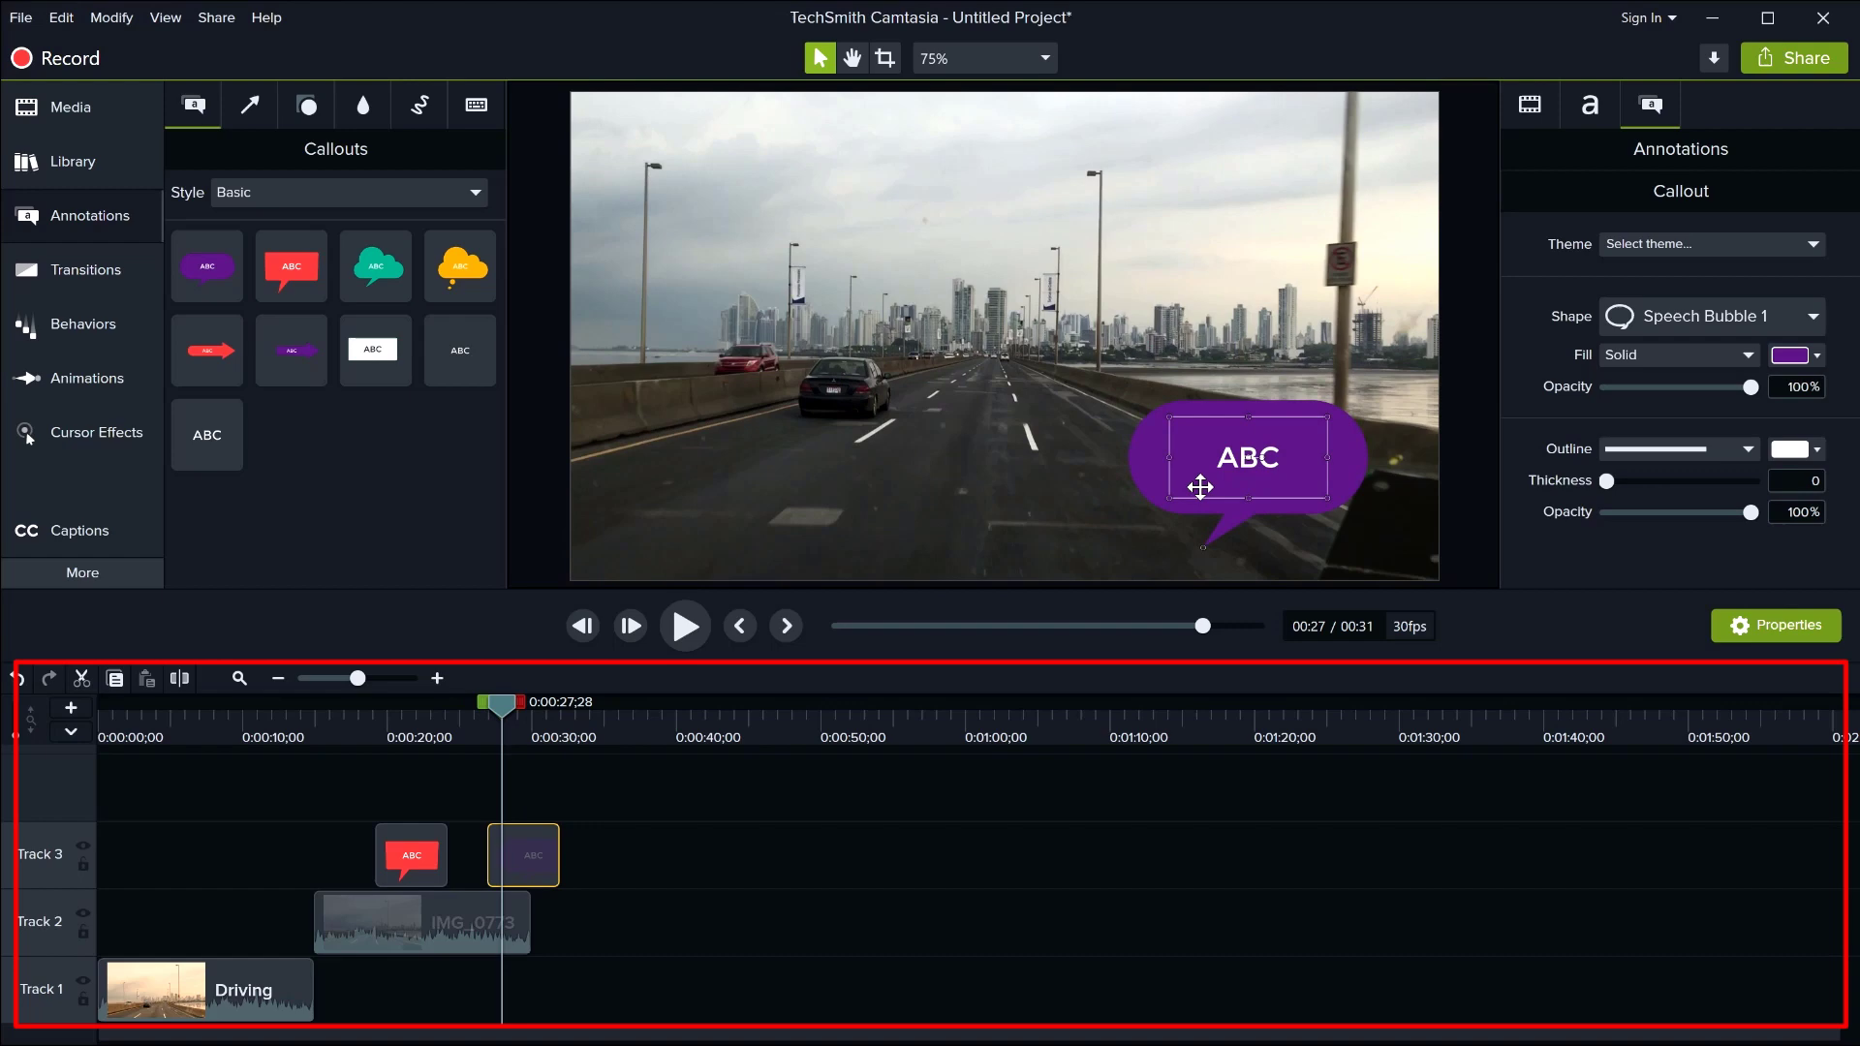
pyautogui.moveTo(509, 702); pyautogui.dragTo(509, 786)
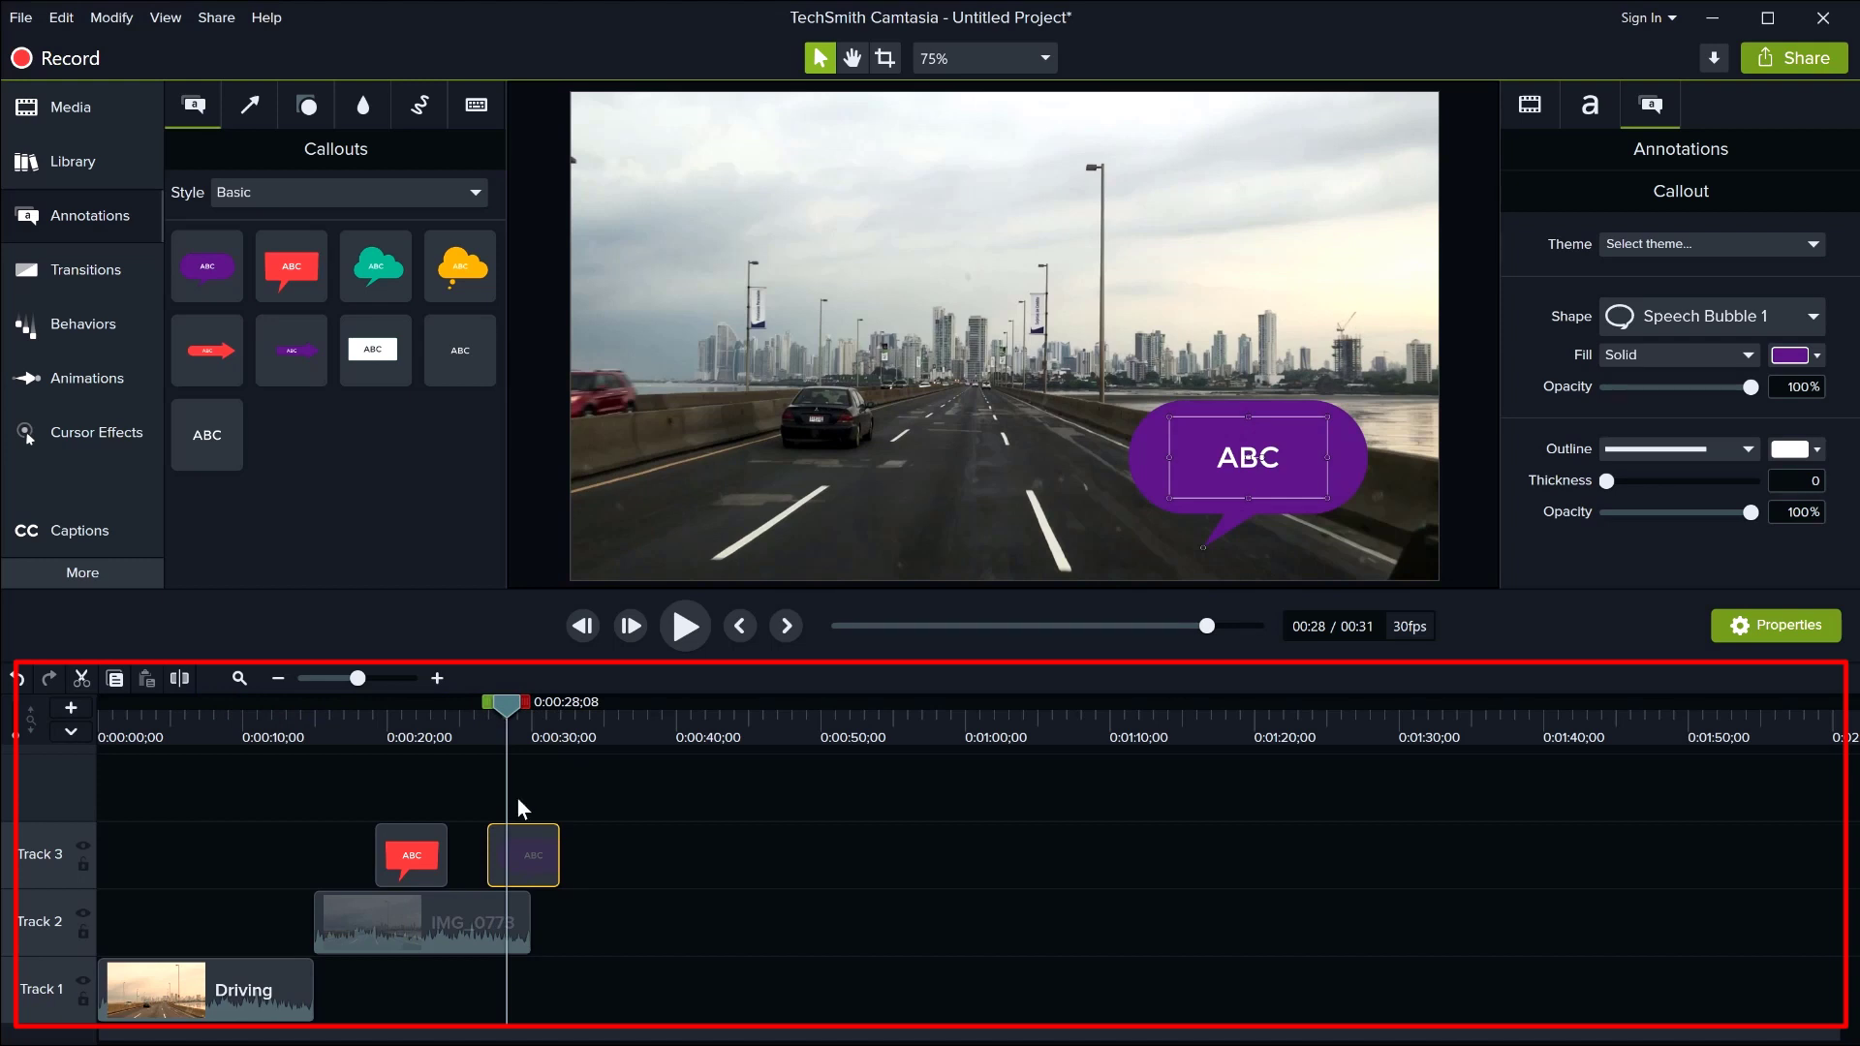